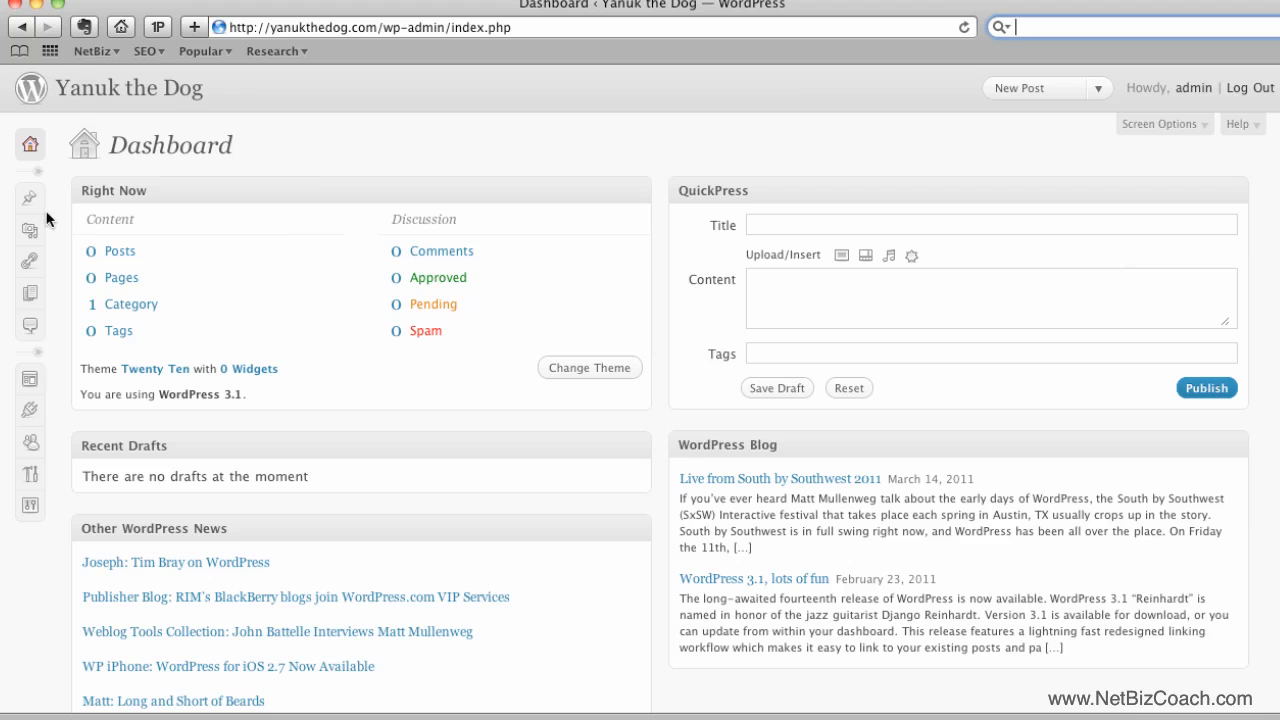
# Expand the collapsed admin sidebar and start a new post.
pyautogui.moveTo(27, 199)
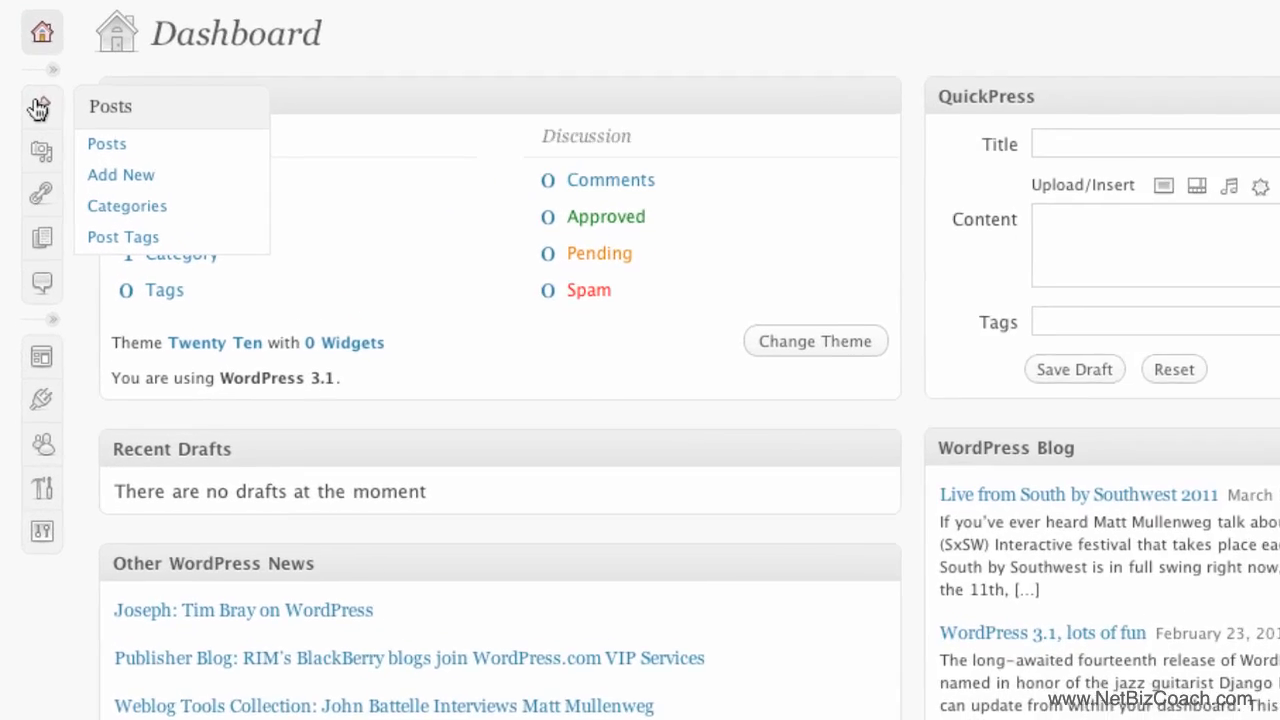
pyautogui.click(48, 14)
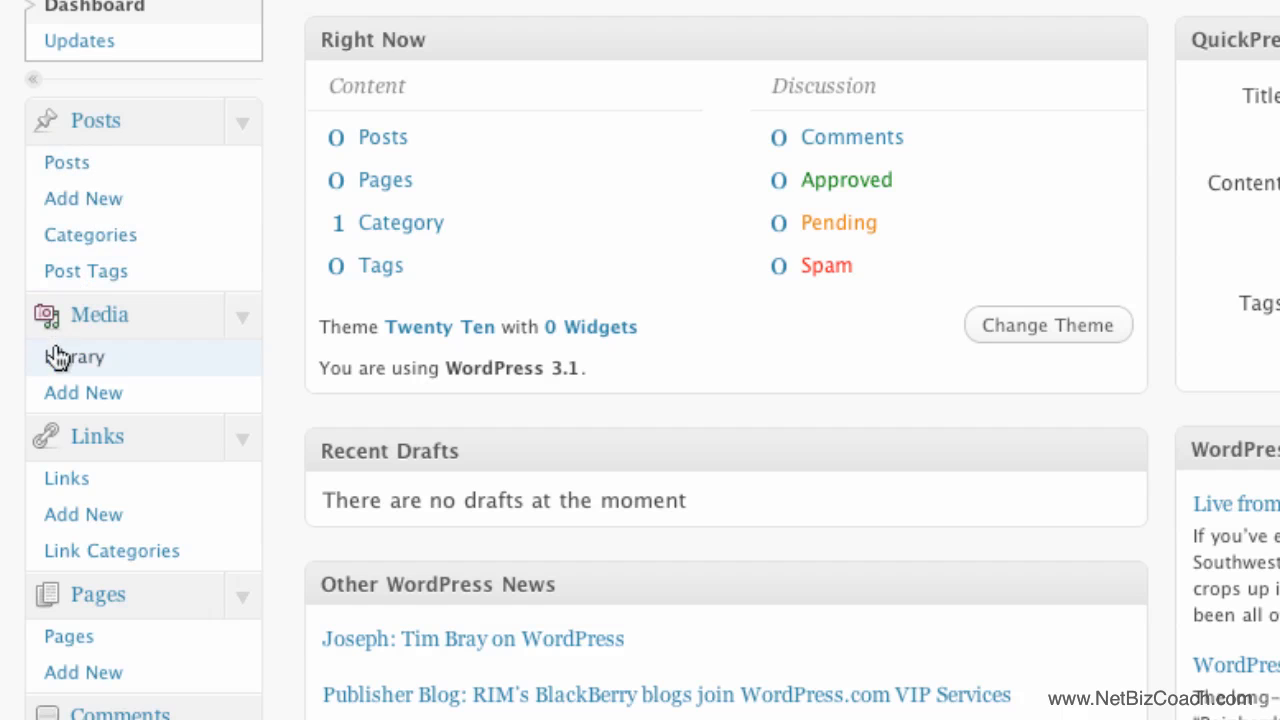
pyautogui.click(103, 211)
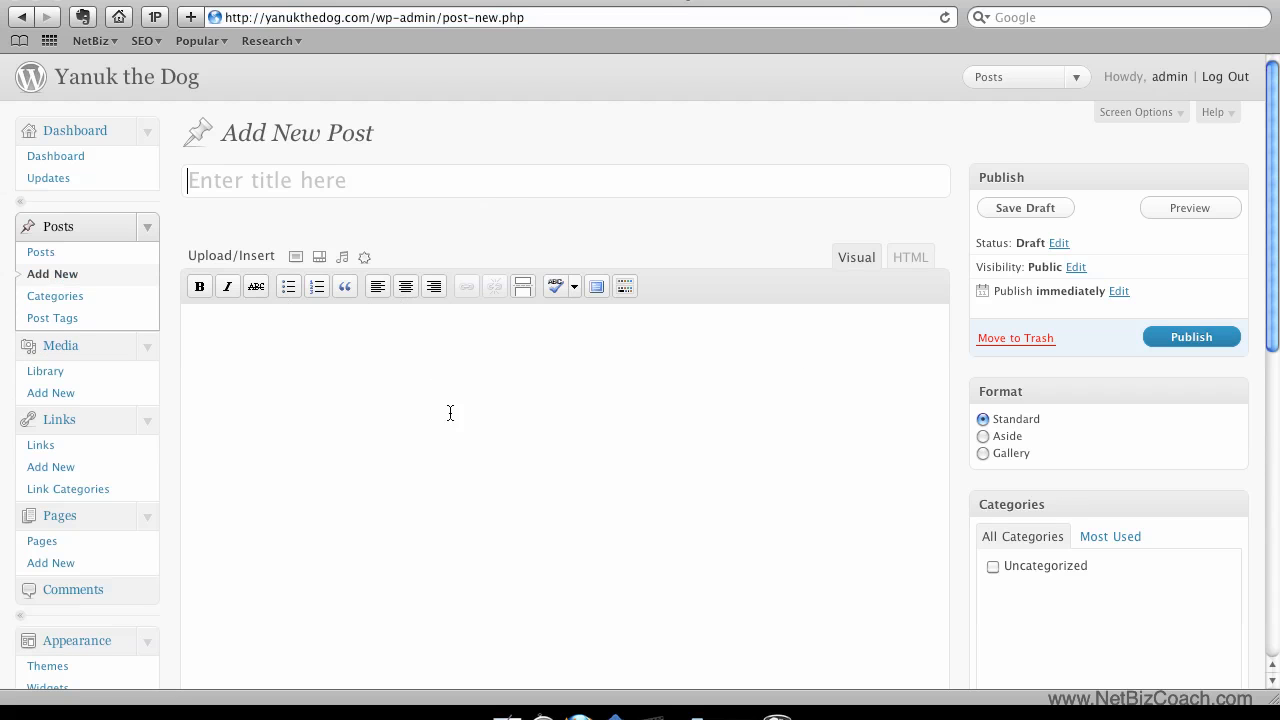
# Enter WYSIWYG as the first text in the post body.
pyautogui.click(632, 393)
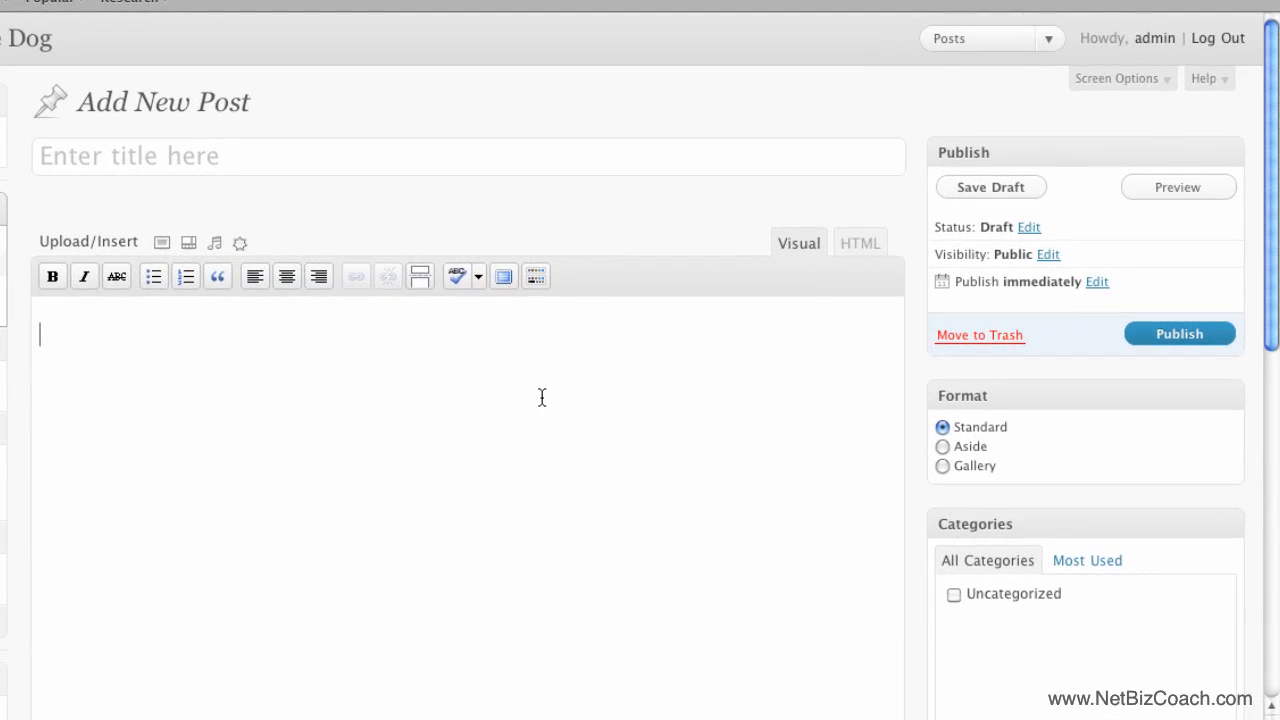
pyautogui.write('WYSIWYG')
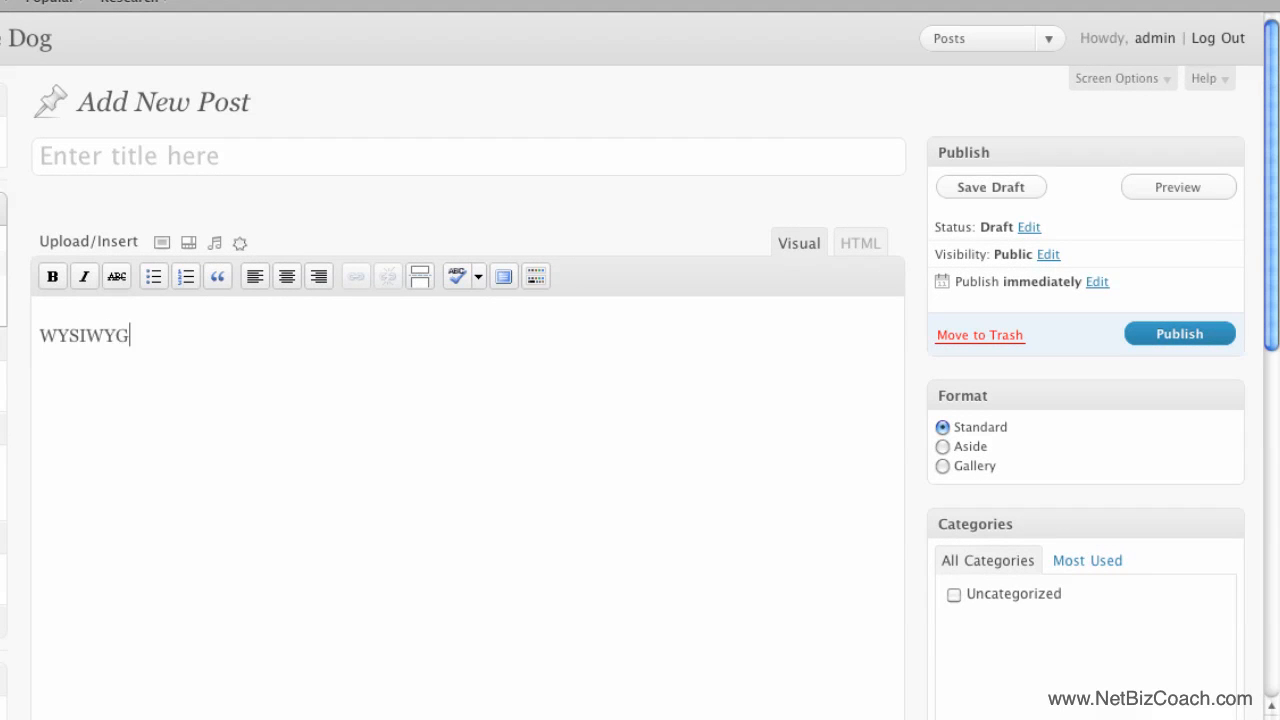
pyautogui.moveTo(131, 337); pyautogui.dragTo(34, 346)
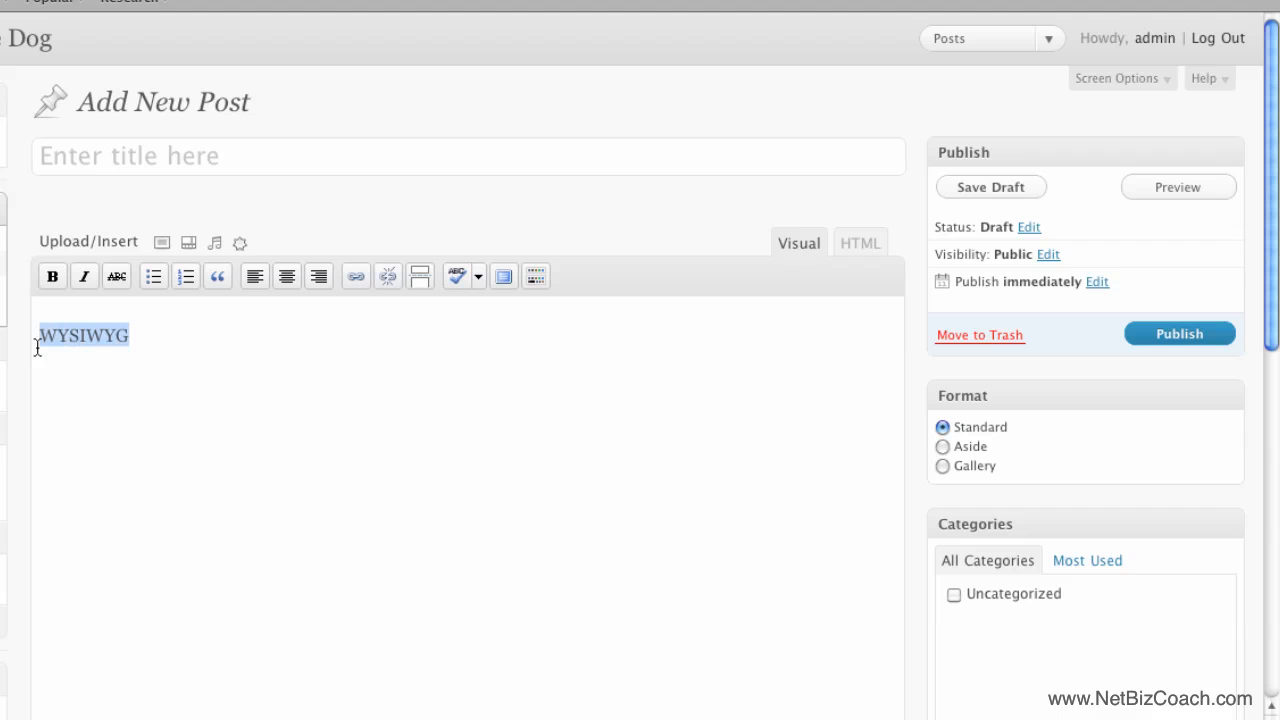
pyautogui.click(160, 339)
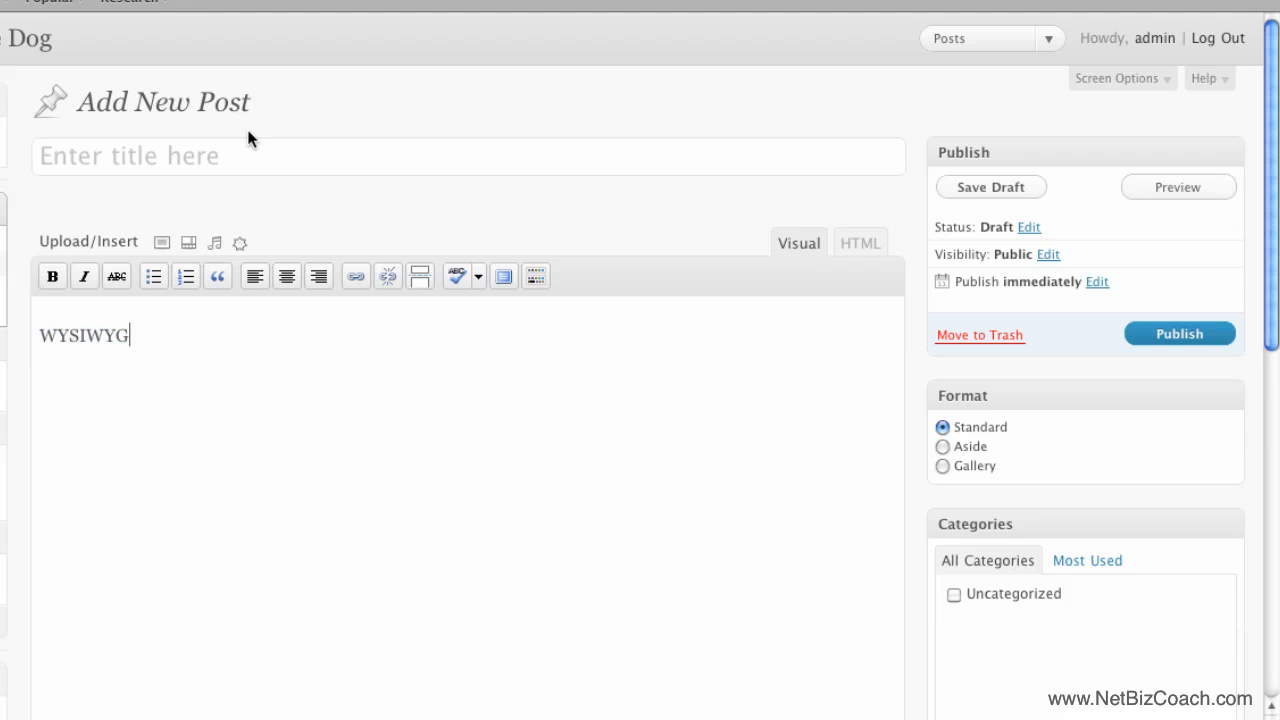
# Give the post the title "What is a WYSIWYG".
pyautogui.click(230, 158)
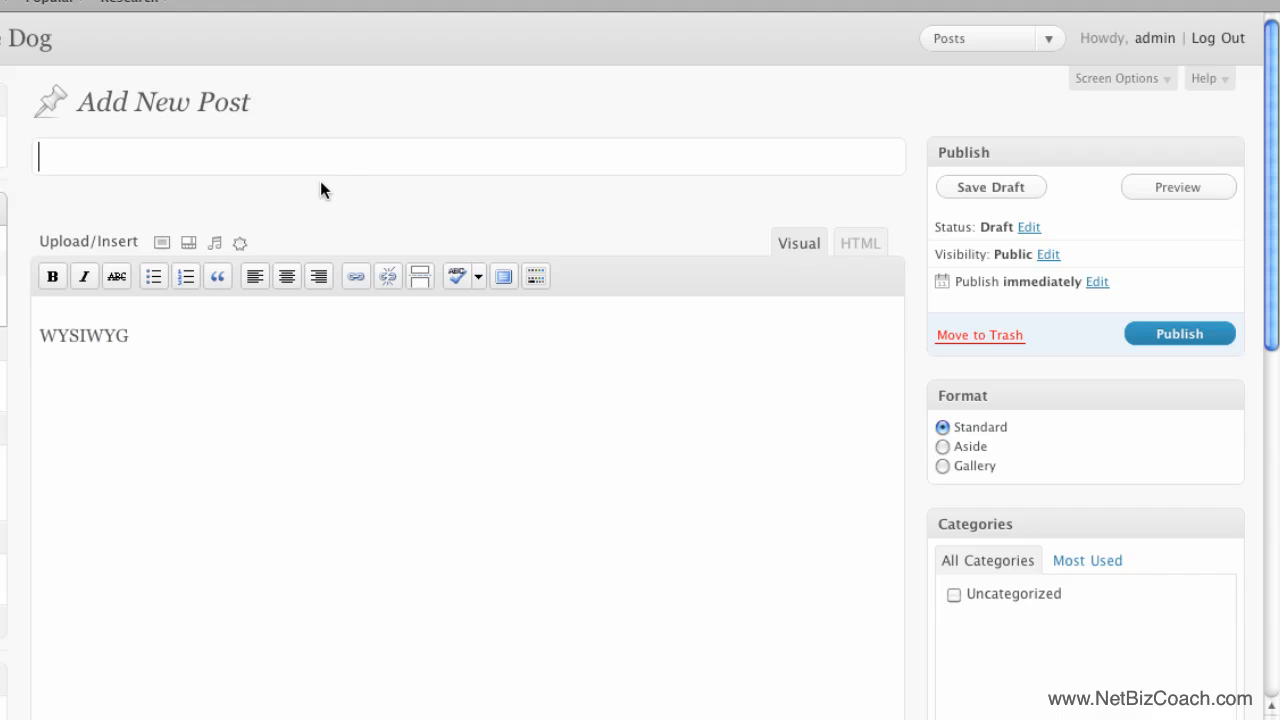
pyautogui.write('WHAT')
pyautogui.press('BackSpace')
pyautogui.press('BackSpace')
pyautogui.press('BackSpace')
pyautogui.press('BackSpace')
pyautogui.write('Wa')
pyautogui.press('BackSpace')
pyautogui.write('hat is a Wy')
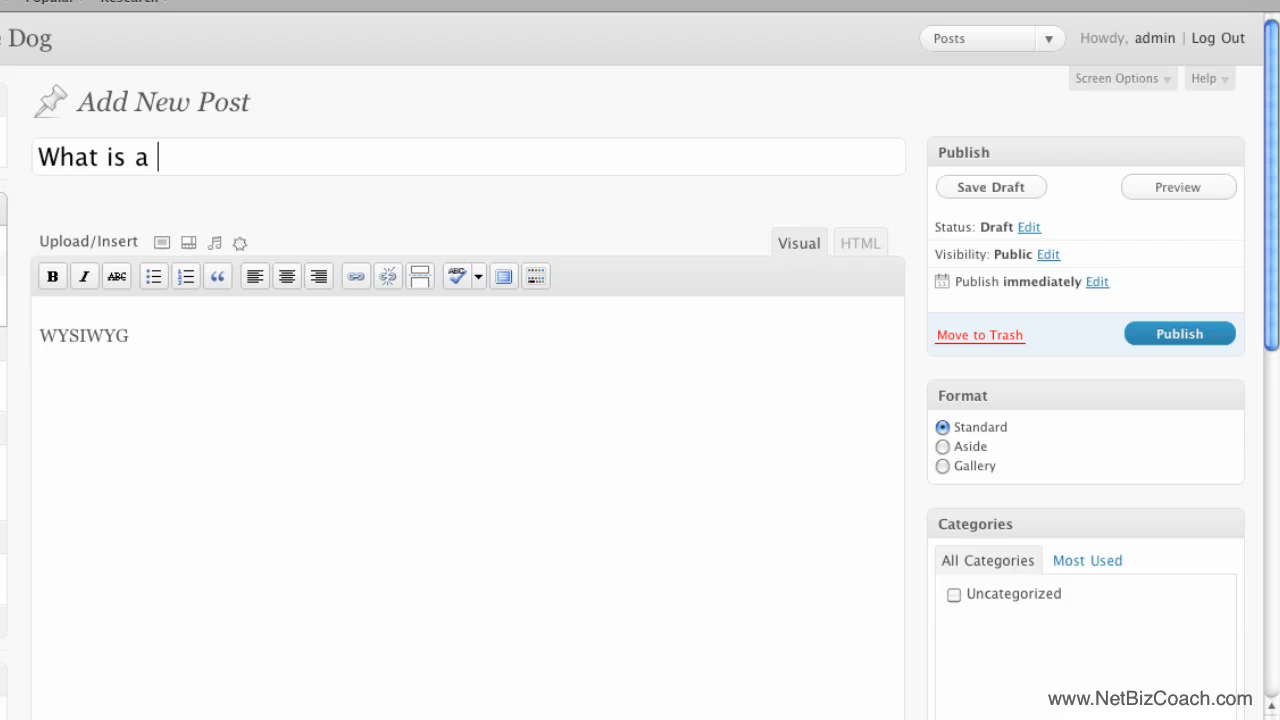
pyautogui.press('BackSpace')
pyautogui.write('YSIWYG')
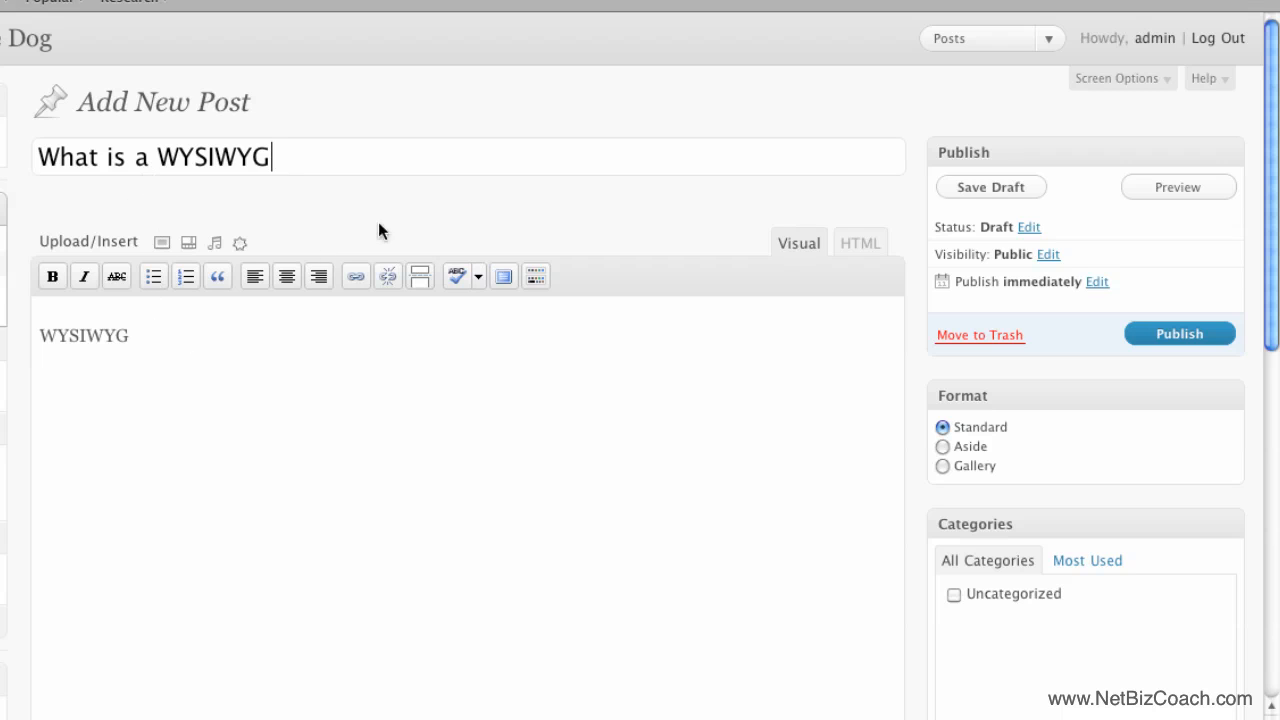
pyautogui.click(169, 345)
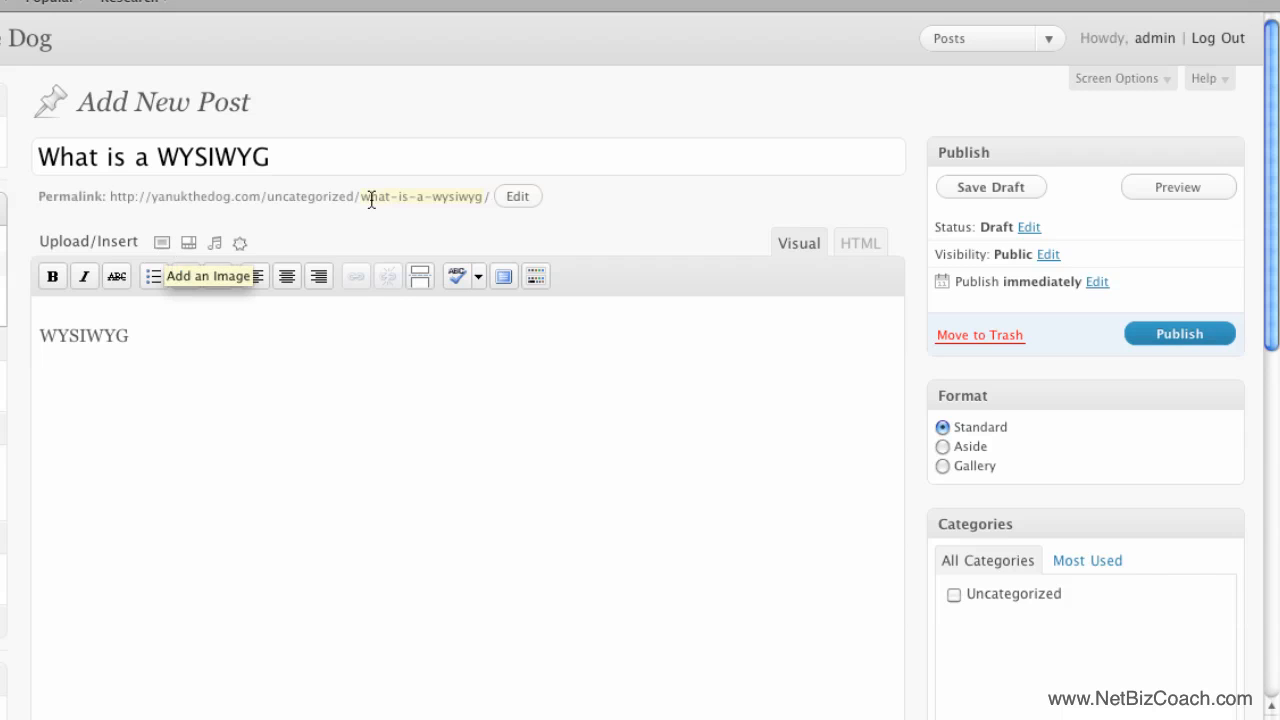
# Open the slug in the post's permalink for editing.
pyautogui.moveTo(408, 197); pyautogui.dragTo(488, 197)
pyautogui.click(489, 197)
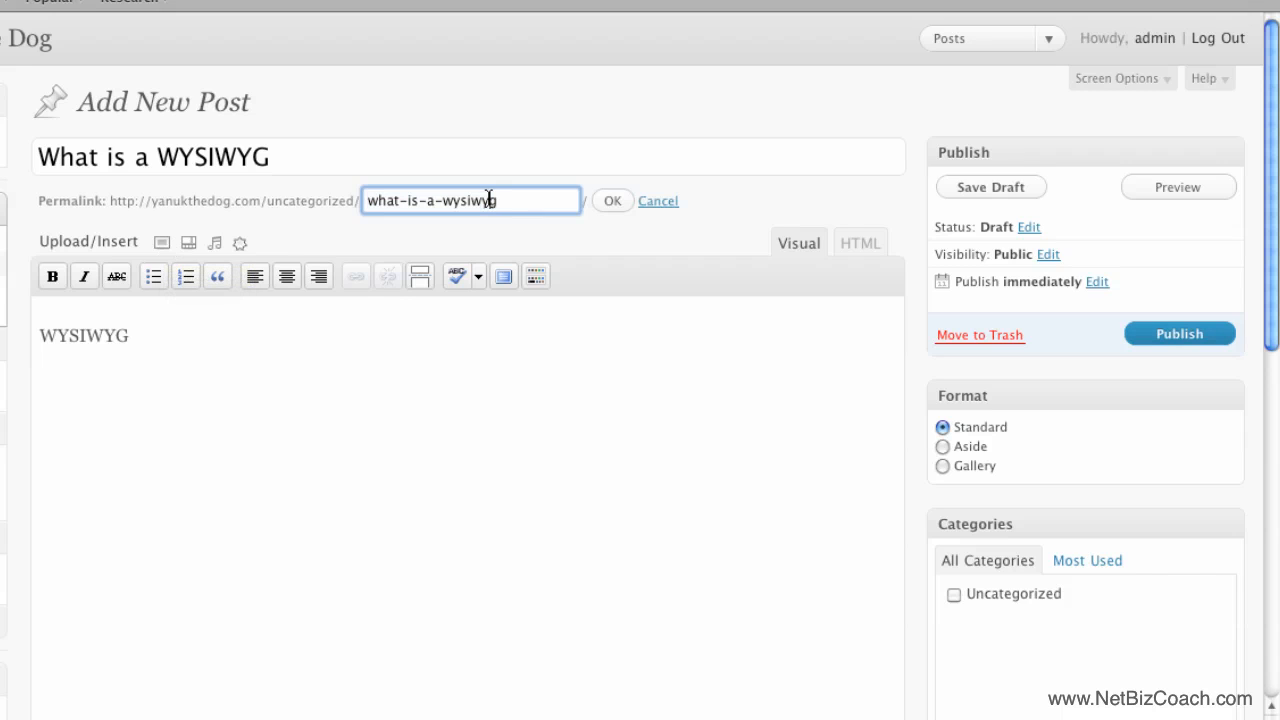
pyautogui.click(441, 247)
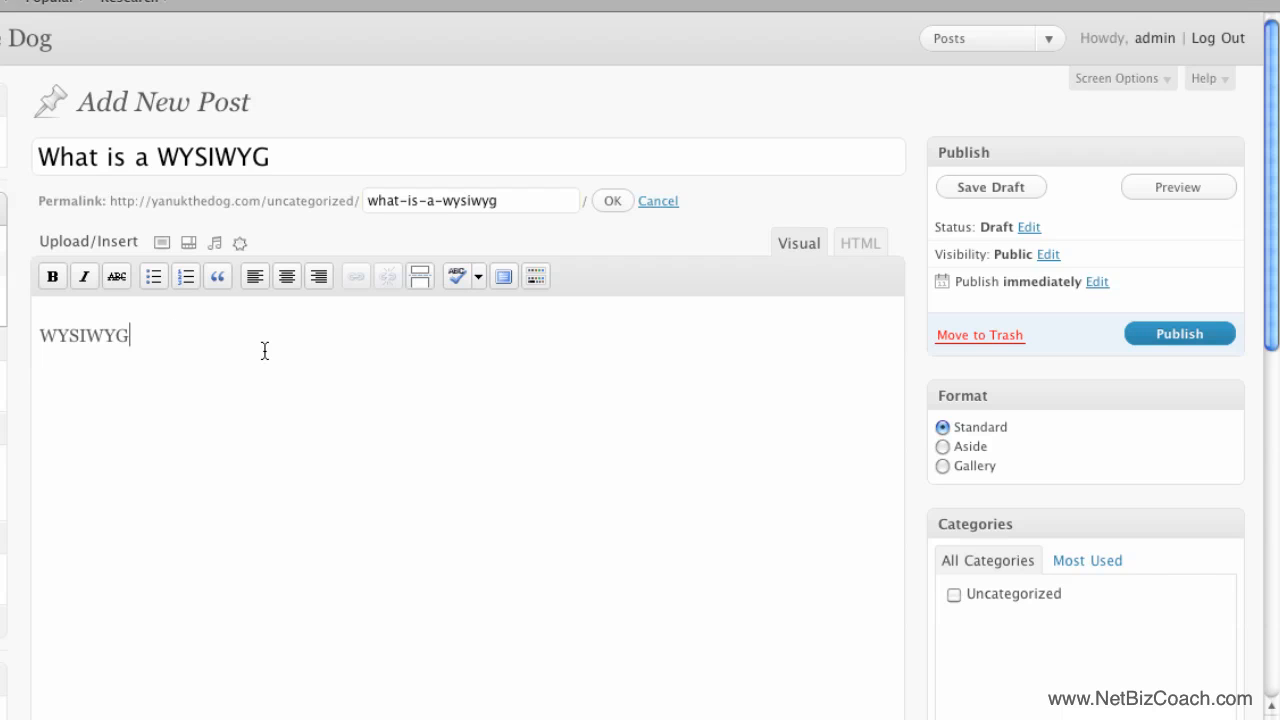
pyautogui.click(271, 152)
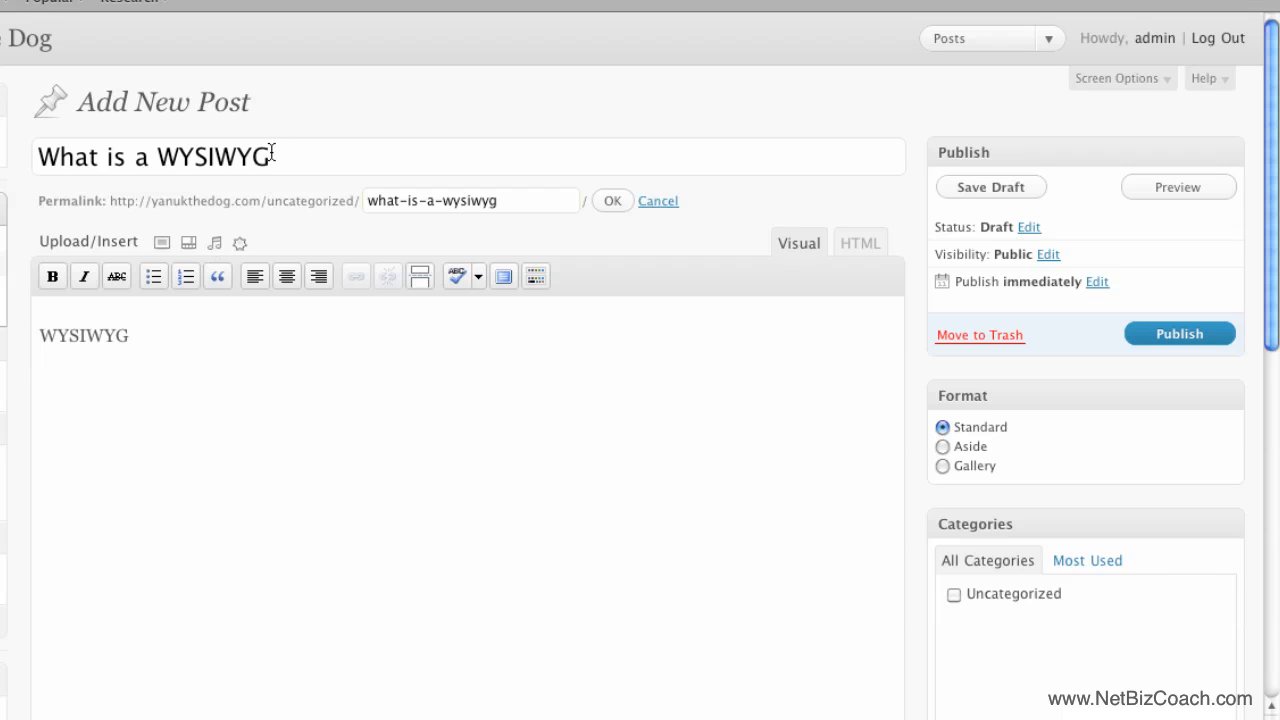
pyautogui.click(190, 345)
pyautogui.click(91, 330)
pyautogui.moveTo(142, 338); pyautogui.dragTo(6, 337)
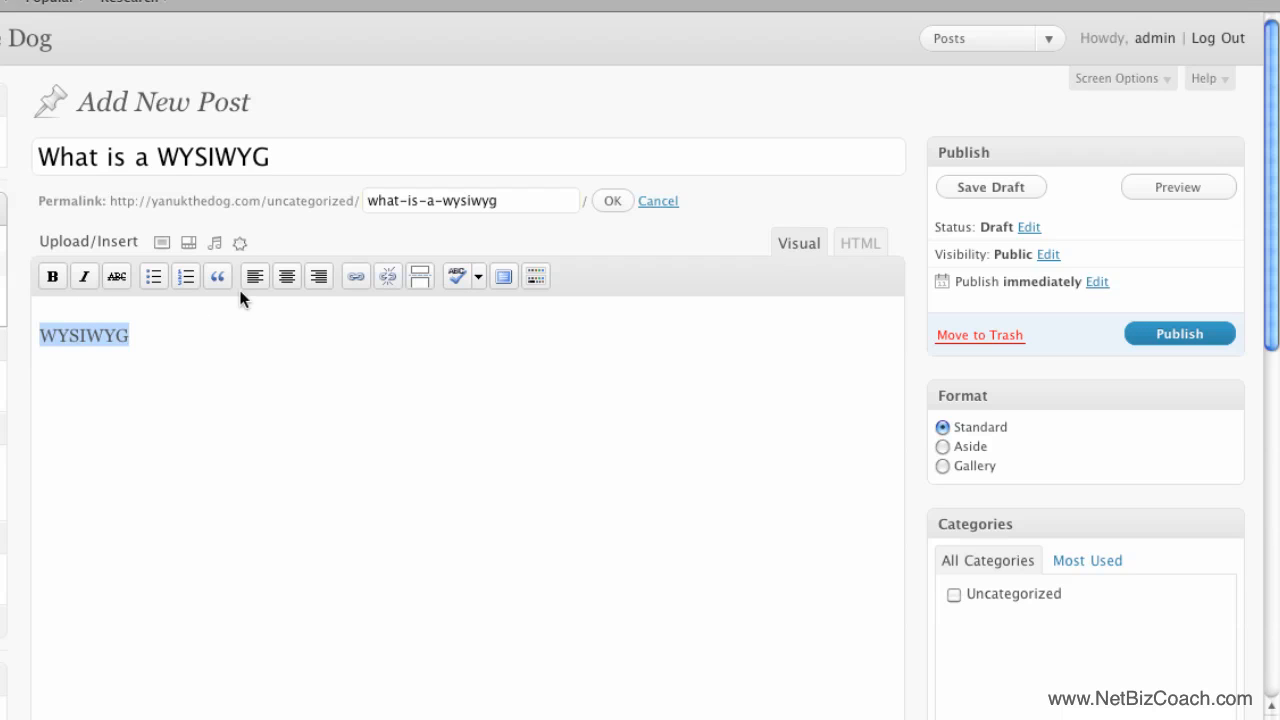
pyautogui.doubleClick(301, 195)
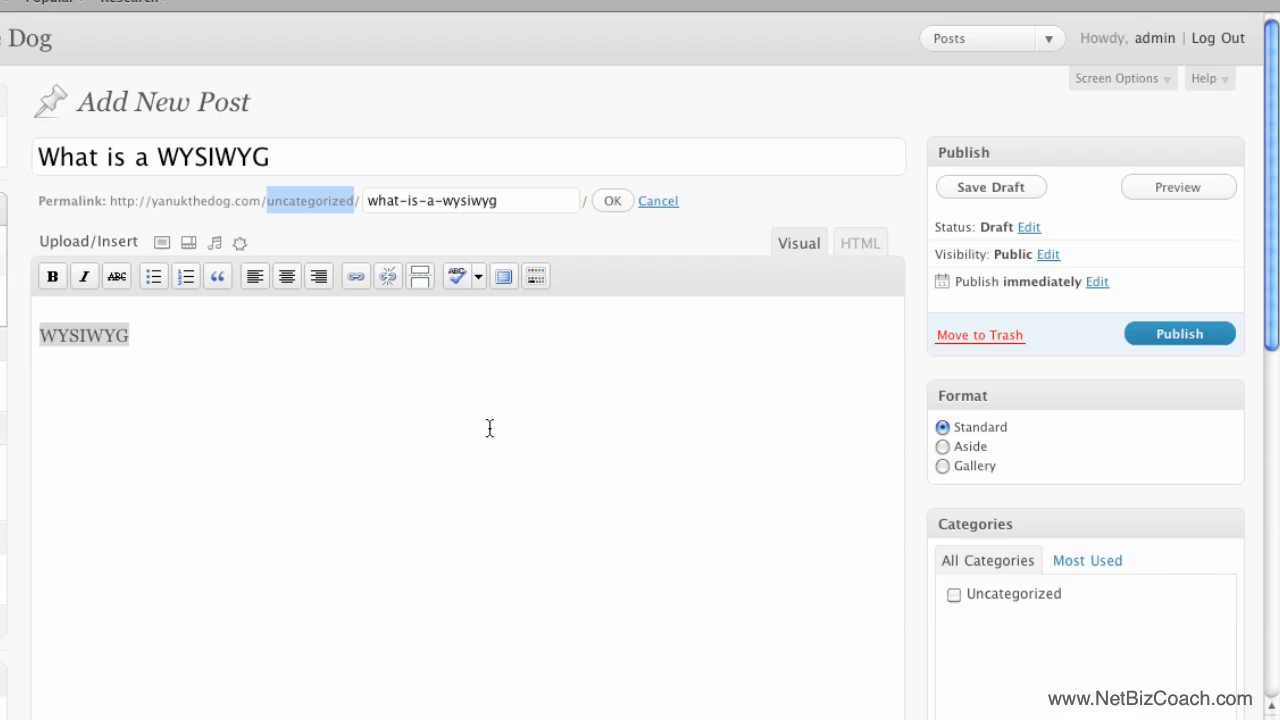
pyautogui.click(233, 374)
pyautogui.click(221, 374)
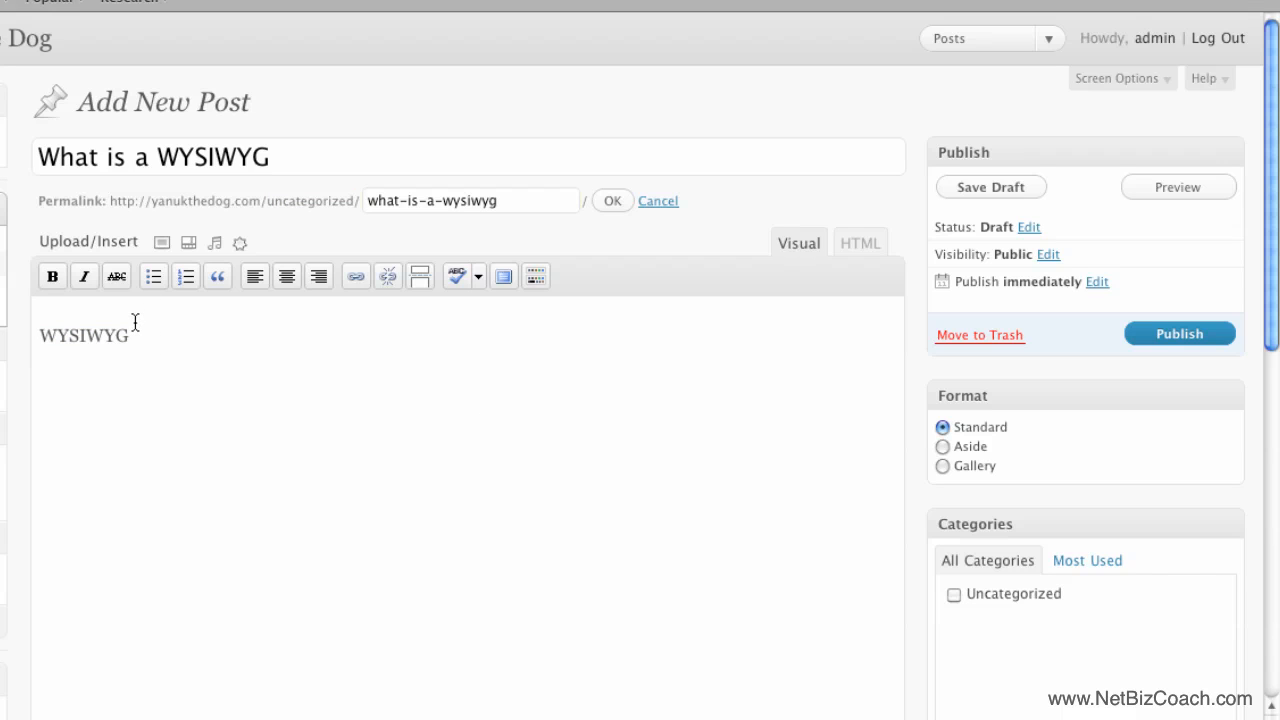
# Extend the body line after WYSIWYG with ": What you see is what you get".
pyautogui.click(134, 324)
pyautogui.press('Home')
pyautogui.press('End')
pyautogui.write(': What you see ')
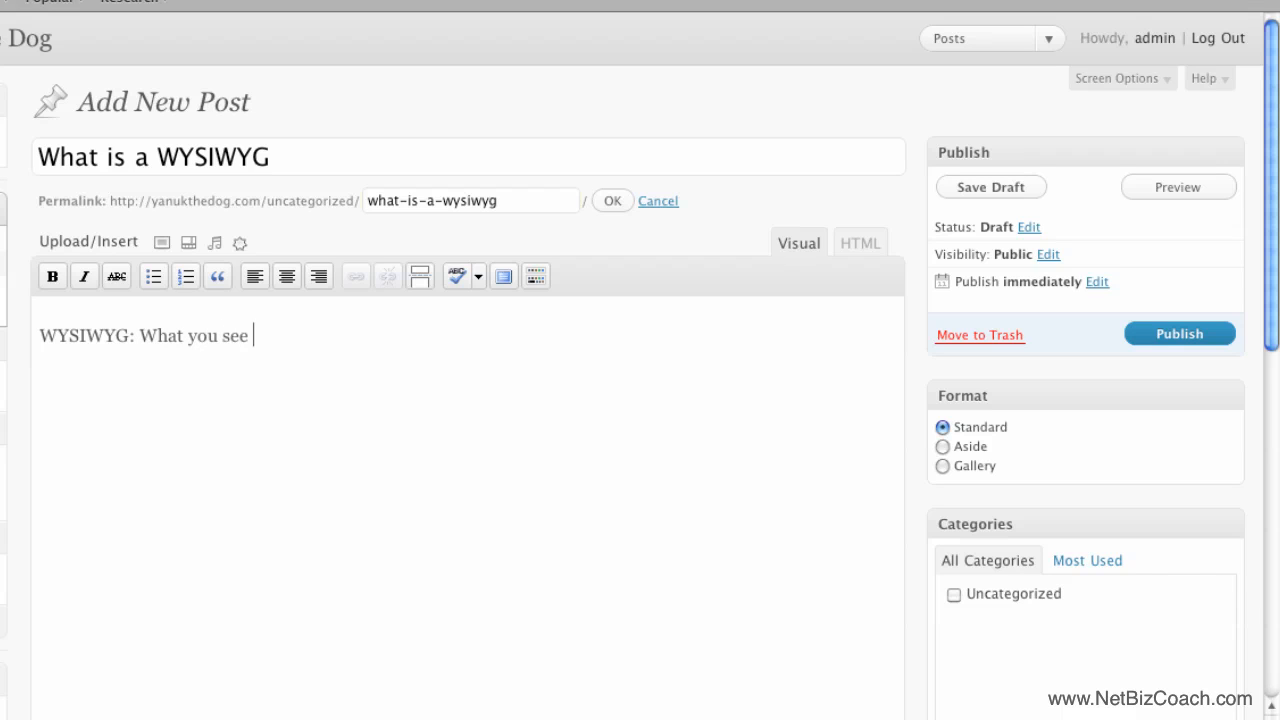
pyautogui.write('is what you get')
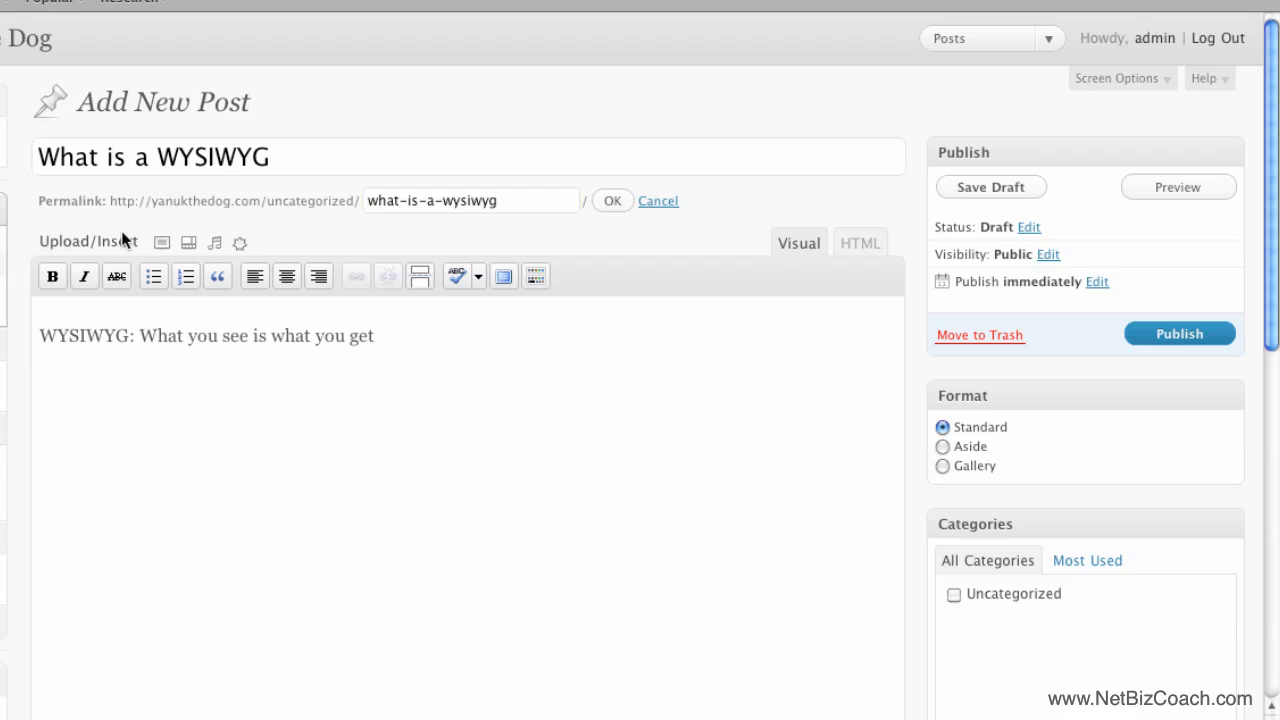
# Open the post's publish date and time for editing.
pyautogui.scroll(-1, 1097, 176)
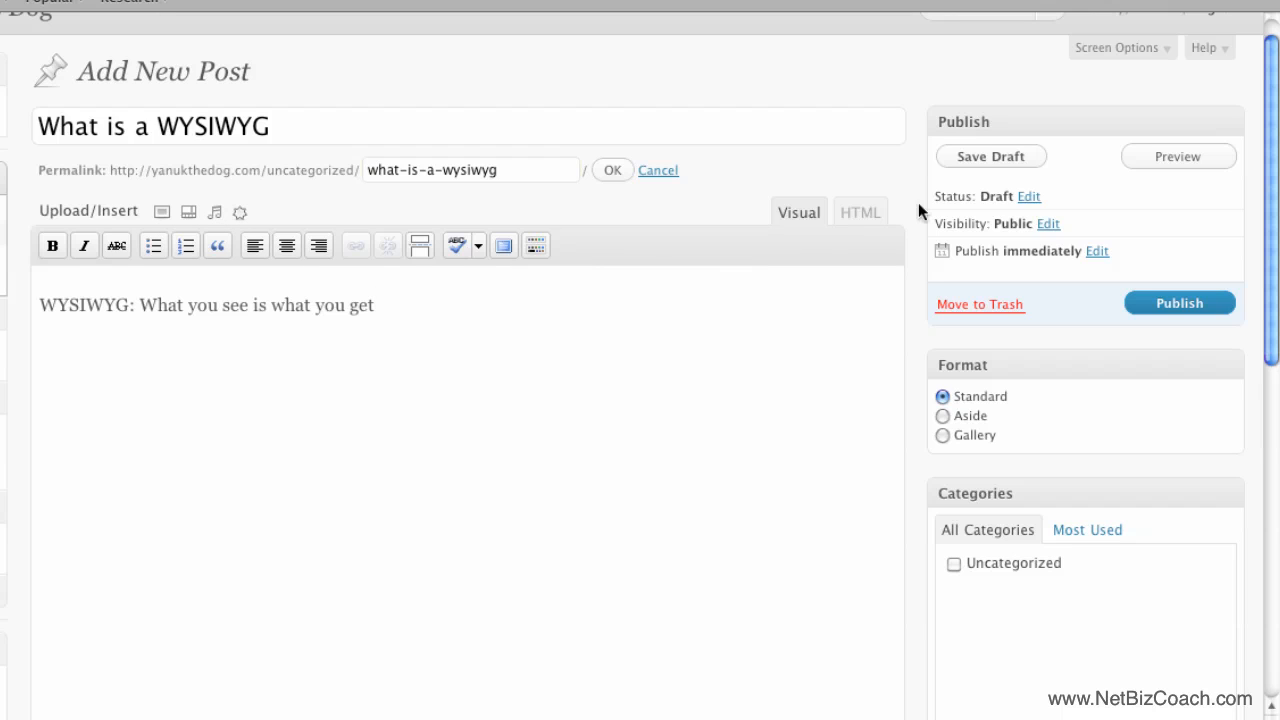
pyautogui.click(979, 159)
pyautogui.click(1097, 253)
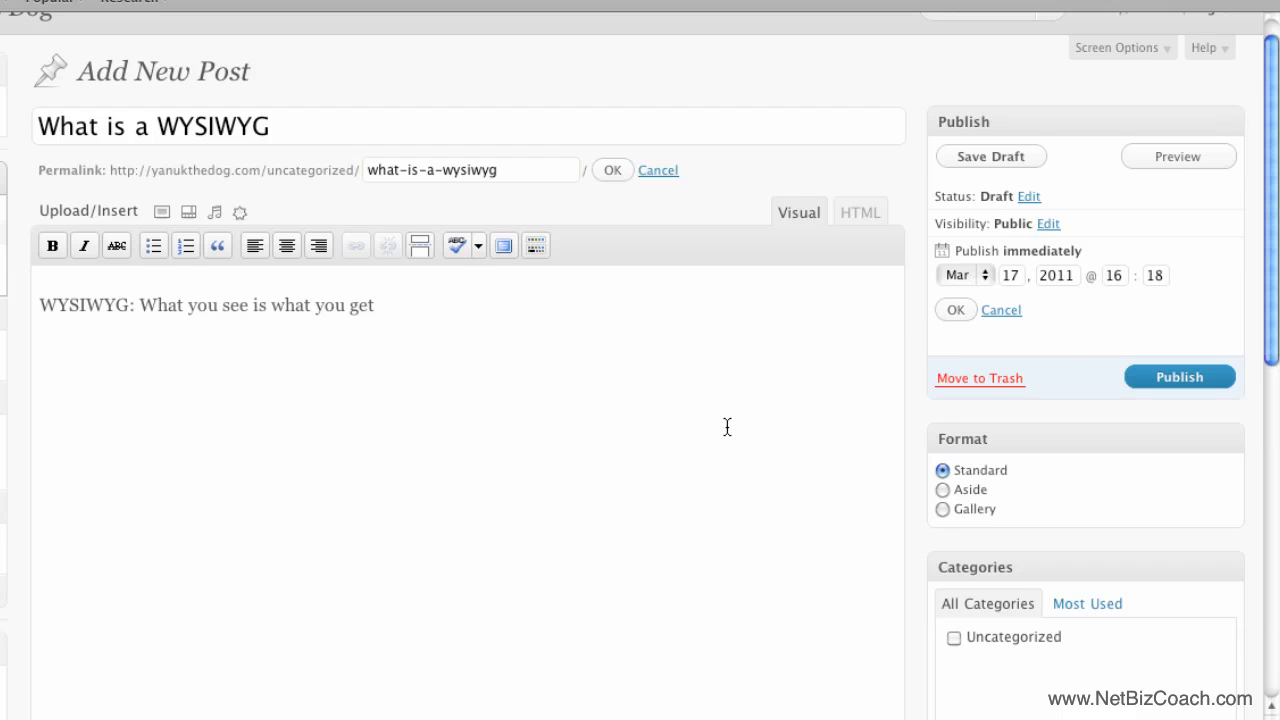
# Show the editor's second row of formatting tools.
pyautogui.scroll(-1, 726, 426)
pyautogui.moveTo(404, 294); pyautogui.dragTo(6, 288)
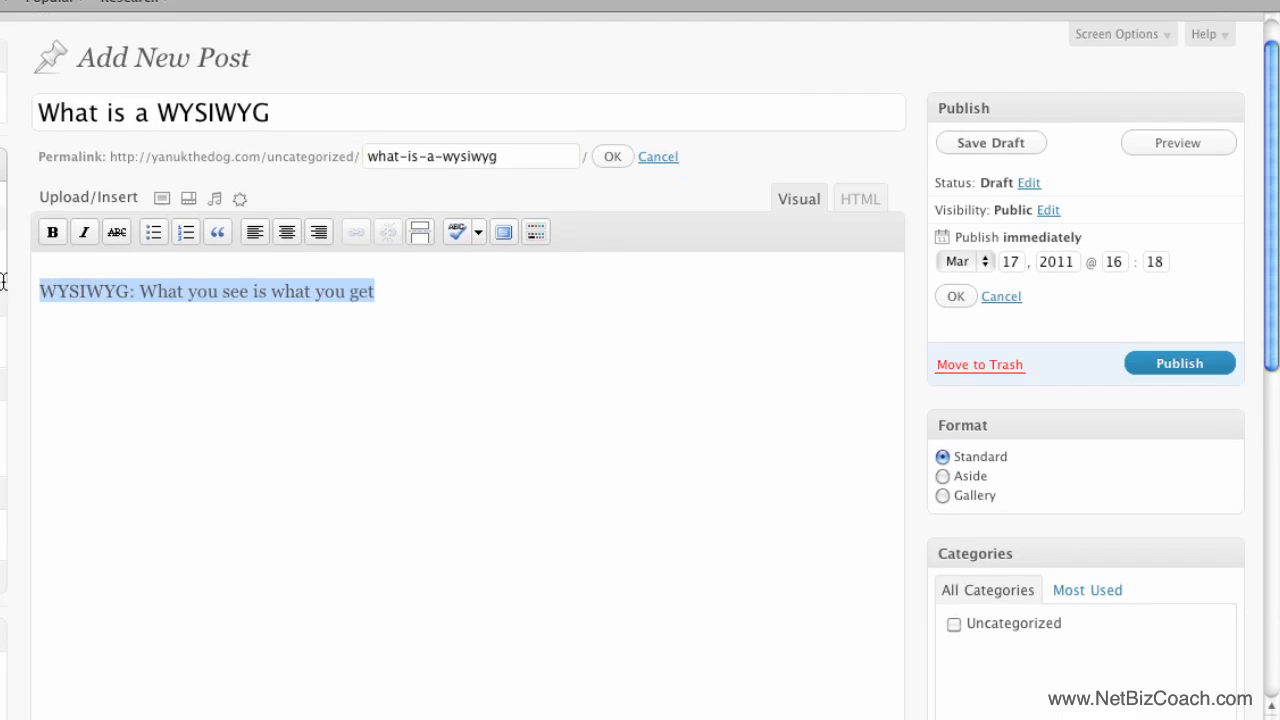
pyautogui.click(536, 232)
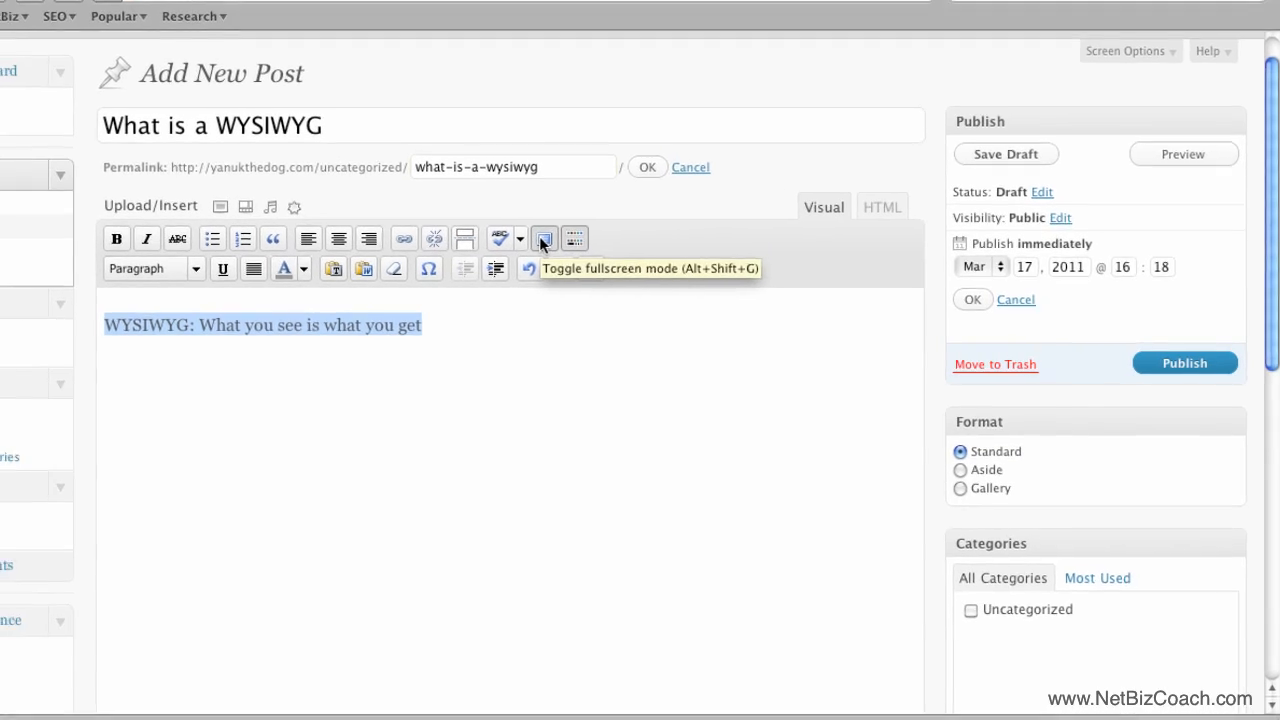
# View the post body in fullscreen mode and return to the normal editor.
pyautogui.click(543, 239)
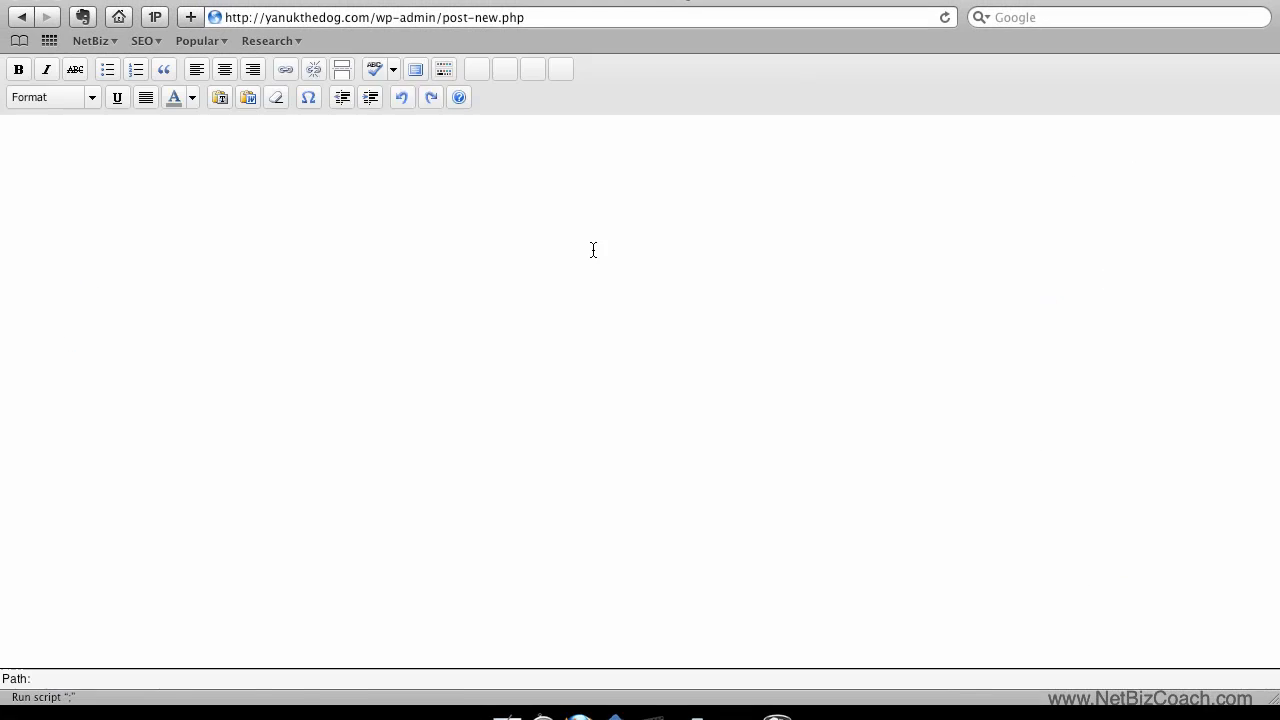
pyautogui.click(732, 181)
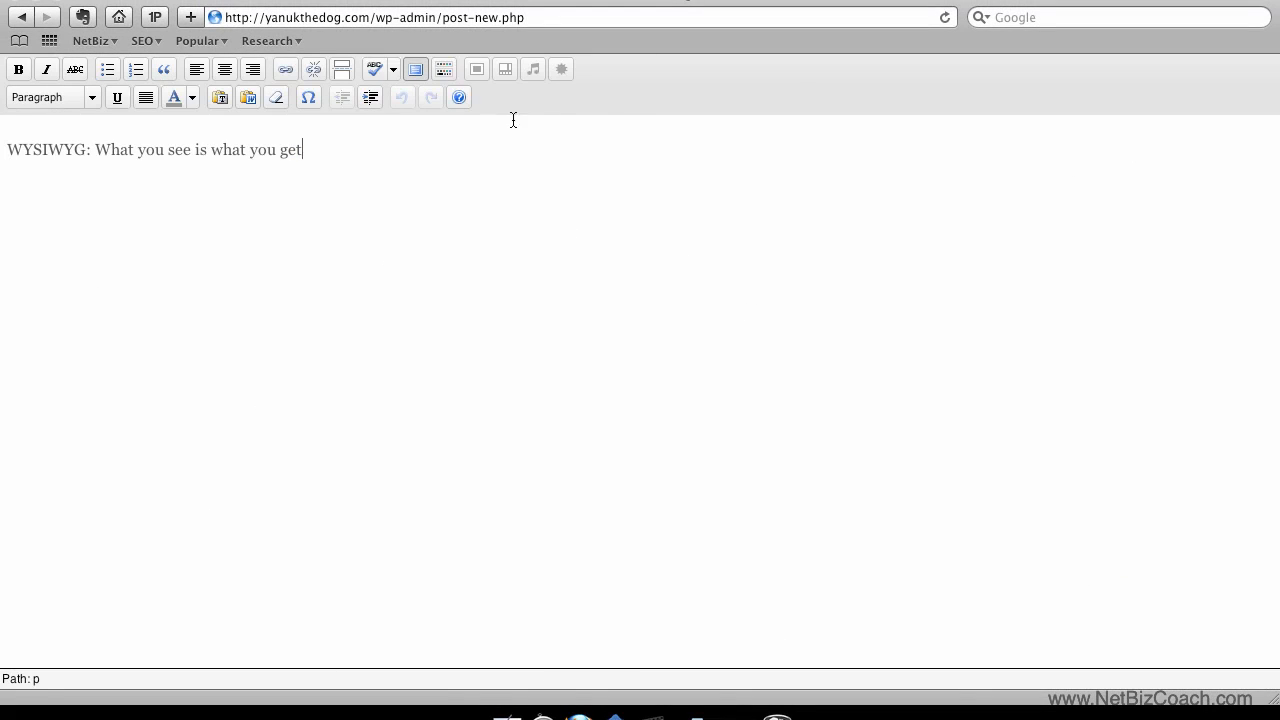
pyautogui.click(418, 67)
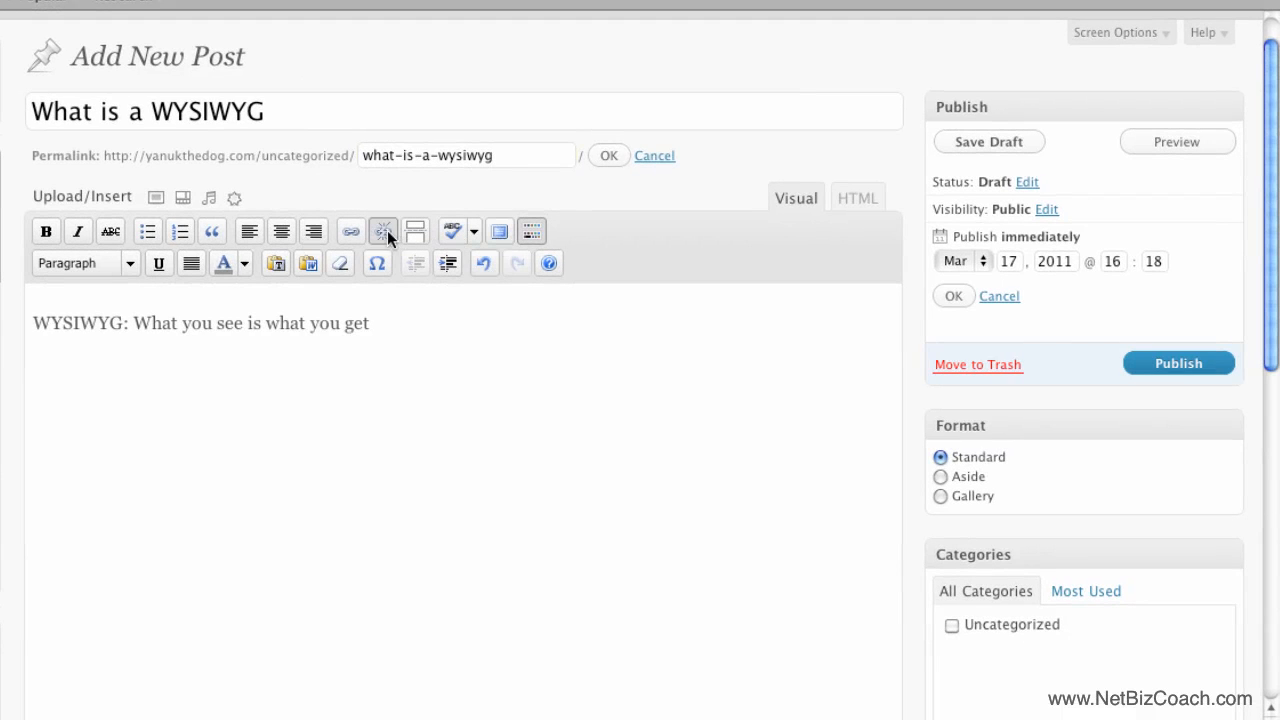
pyautogui.click(74, 325)
pyautogui.doubleClick(74, 325)
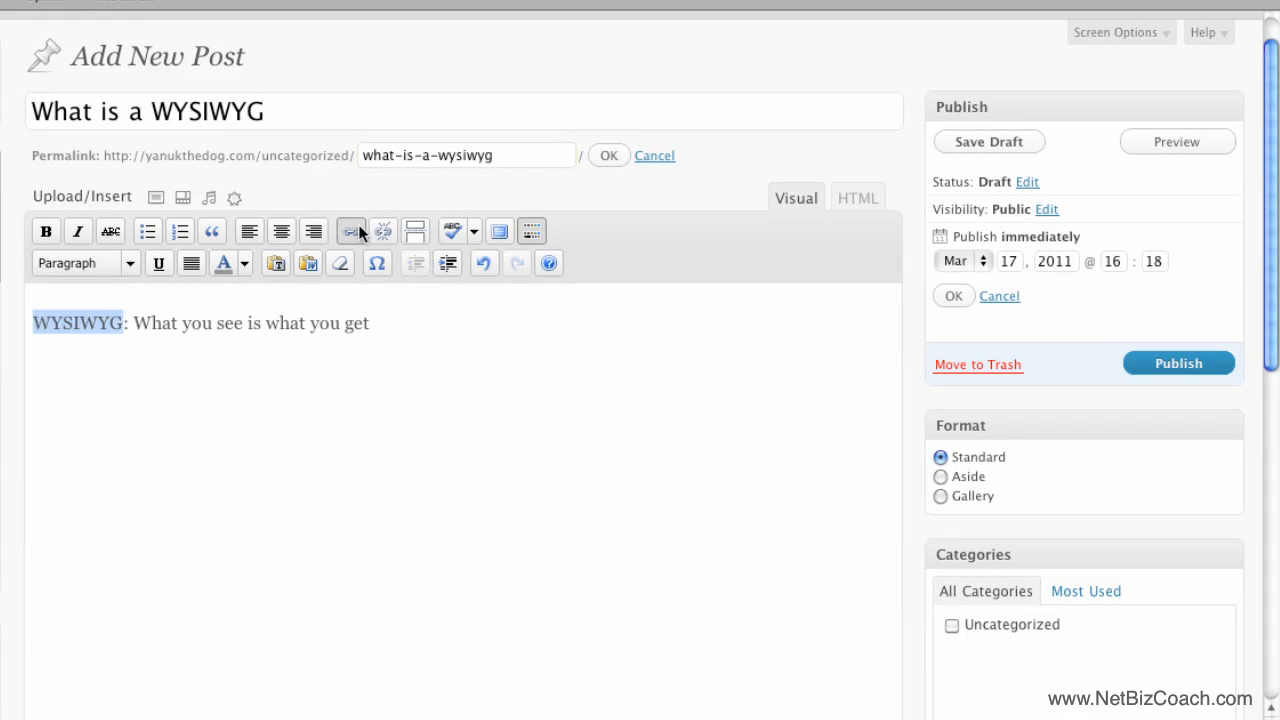
pyautogui.click(355, 228)
pyautogui.click(469, 325)
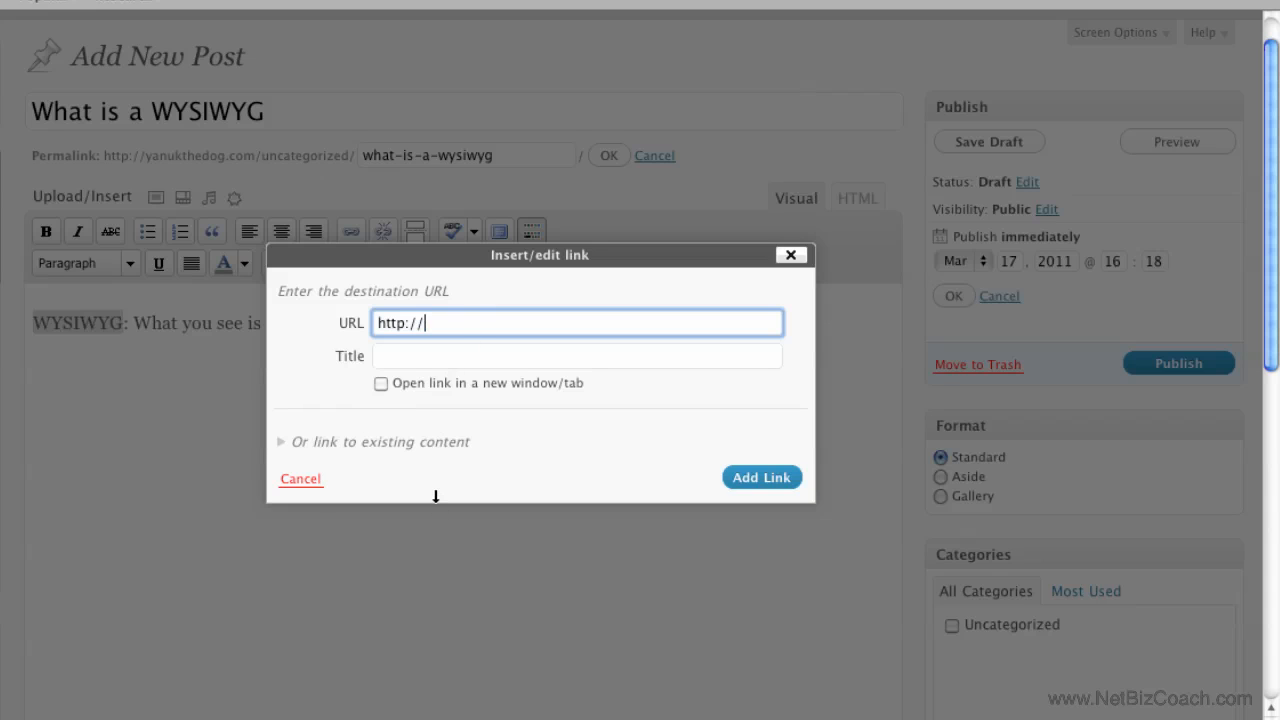
pyautogui.click(790, 258)
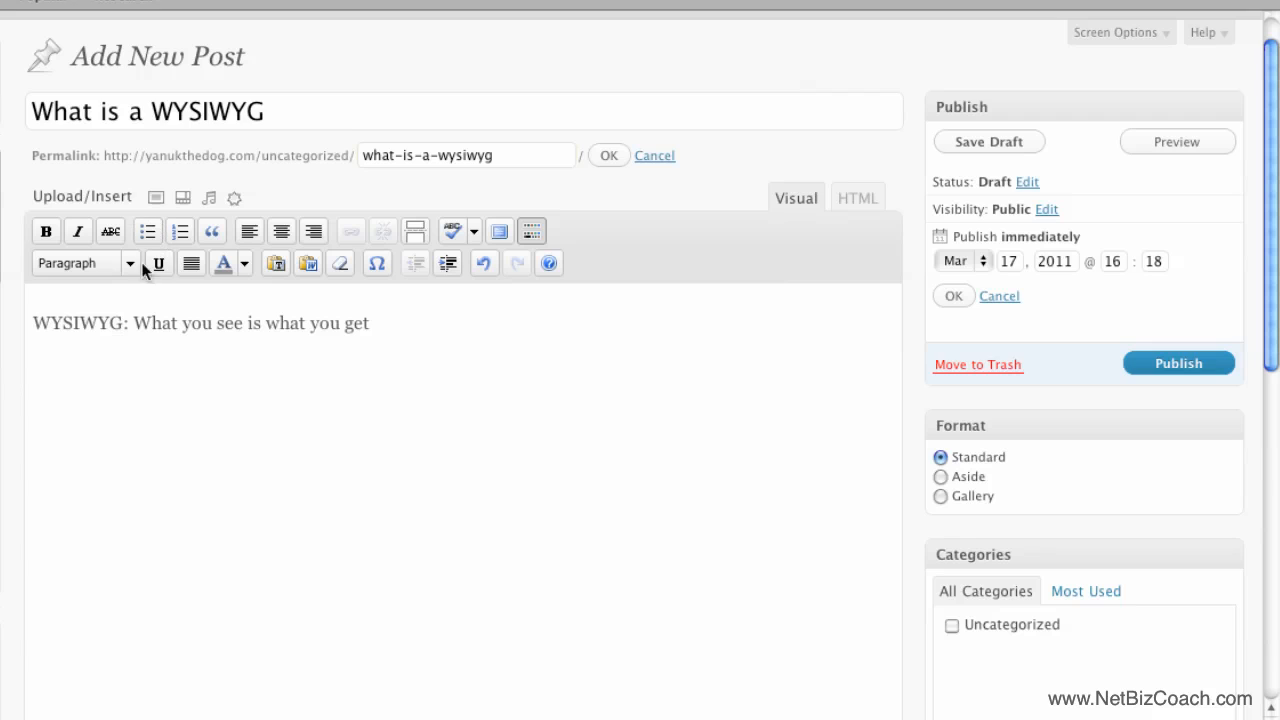
# Add the words What, You and See below the body sentence, each on its own line.
pyautogui.press('Return')
pyautogui.write('What')
pyautogui.press('Return')
pyautogui.write('You')
pyautogui.press('BackSpace')
pyautogui.press('BackSpace')
pyautogui.press('BackSpace')
pyautogui.press('BackSpace')
pyautogui.hotkey('shift', 'Return')
pyautogui.write('You')
pyautogui.hotkey('shift', 'Return')
pyautogui.write('See')
pyautogui.press('Return')
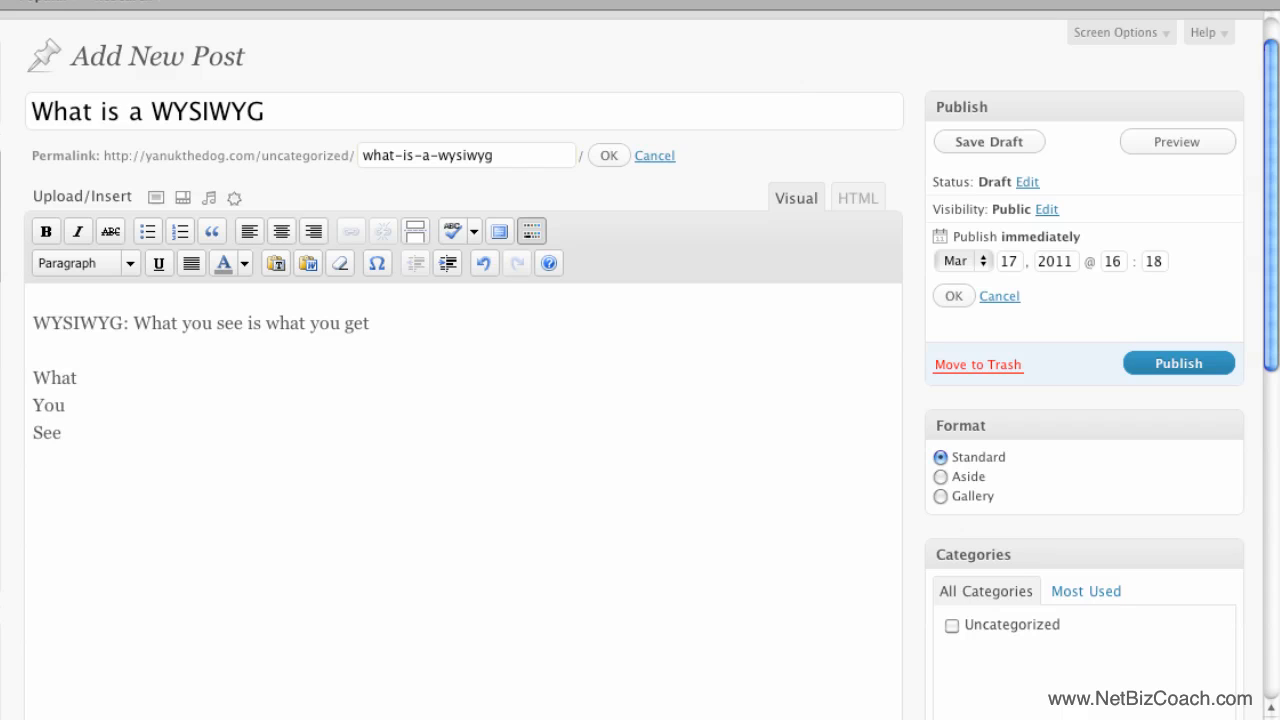
# Continue the word lines with Is, What, You and Get, one word per line.
pyautogui.hotkey('shift', 'Return')
pyautogui.write('Is')
pyautogui.press('Return')
pyautogui.press('BackSpace')
pyautogui.hotkey('shift', 'Return')
pyautogui.write('What')
pyautogui.hotkey('shift', 'Return')
pyautogui.press('BackSpace')
pyautogui.press('BackSpace')
pyautogui.write('ou')
pyautogui.press('Return')
pyautogui.write('Get')
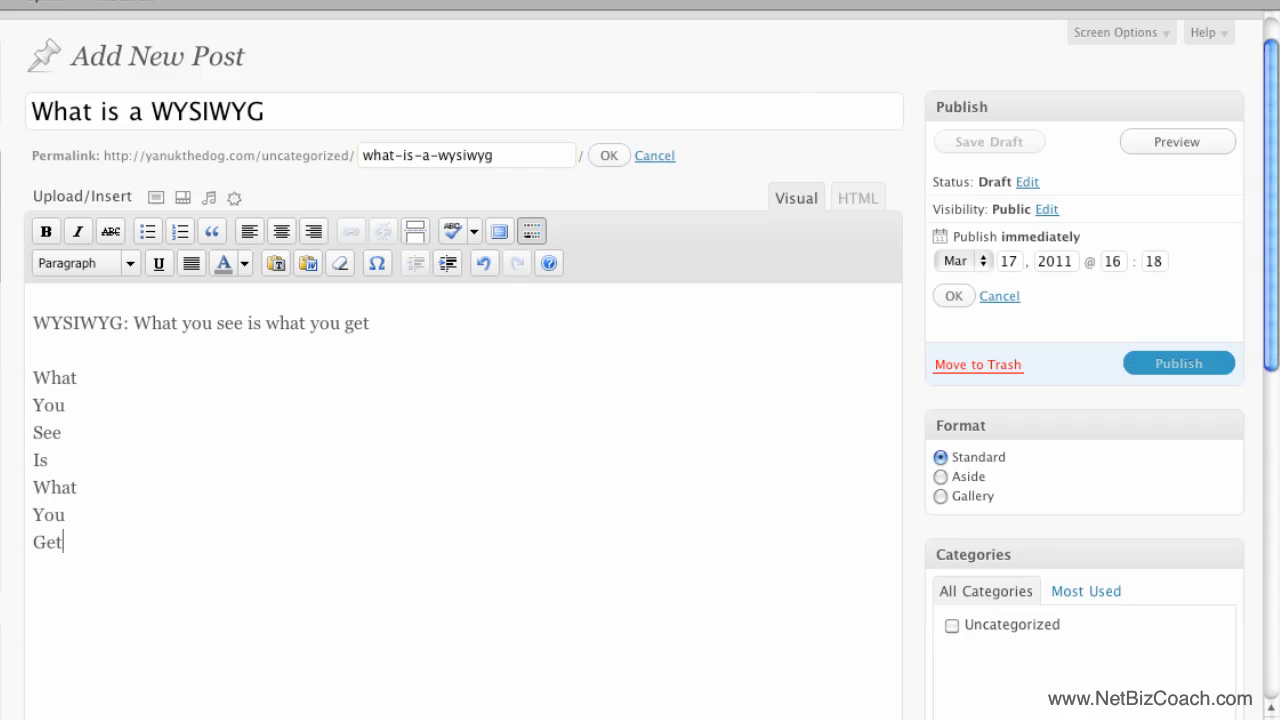
# Turn the seven single-word lines from What to Get into a bulleted list.
pyautogui.moveTo(112, 563); pyautogui.dragTo(20, 380)
pyautogui.click(141, 233)
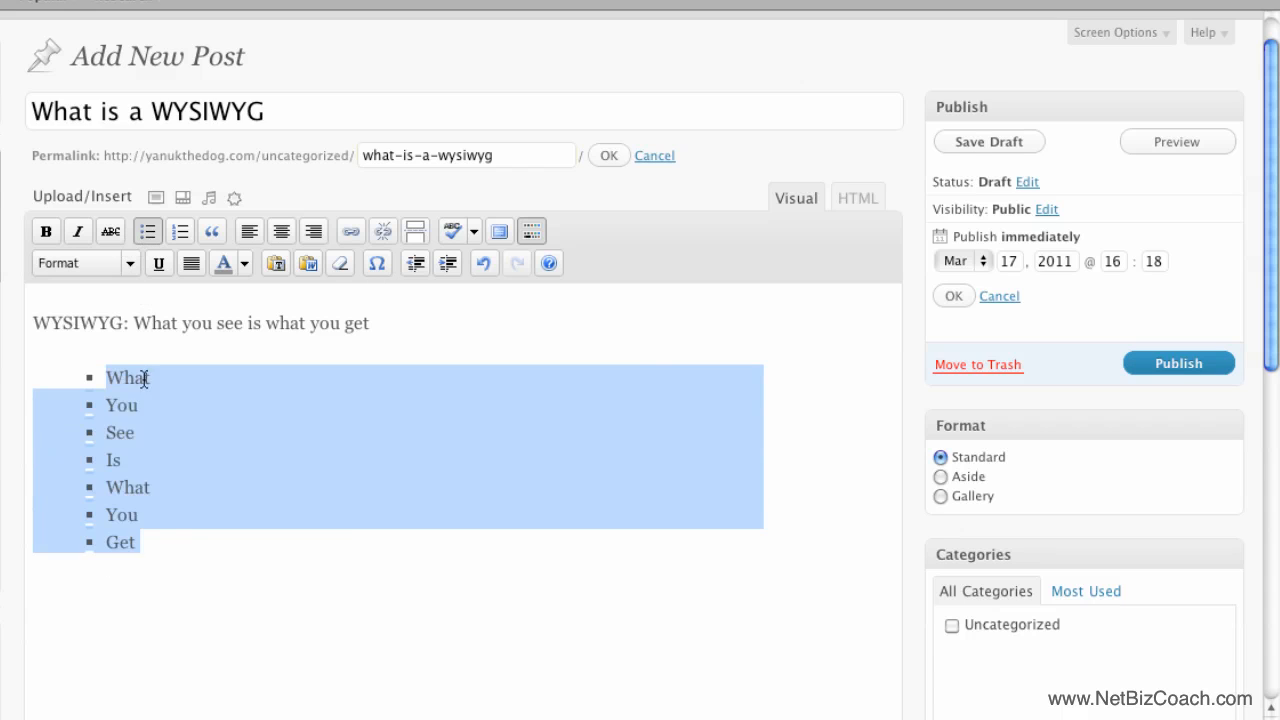
pyautogui.click(251, 599)
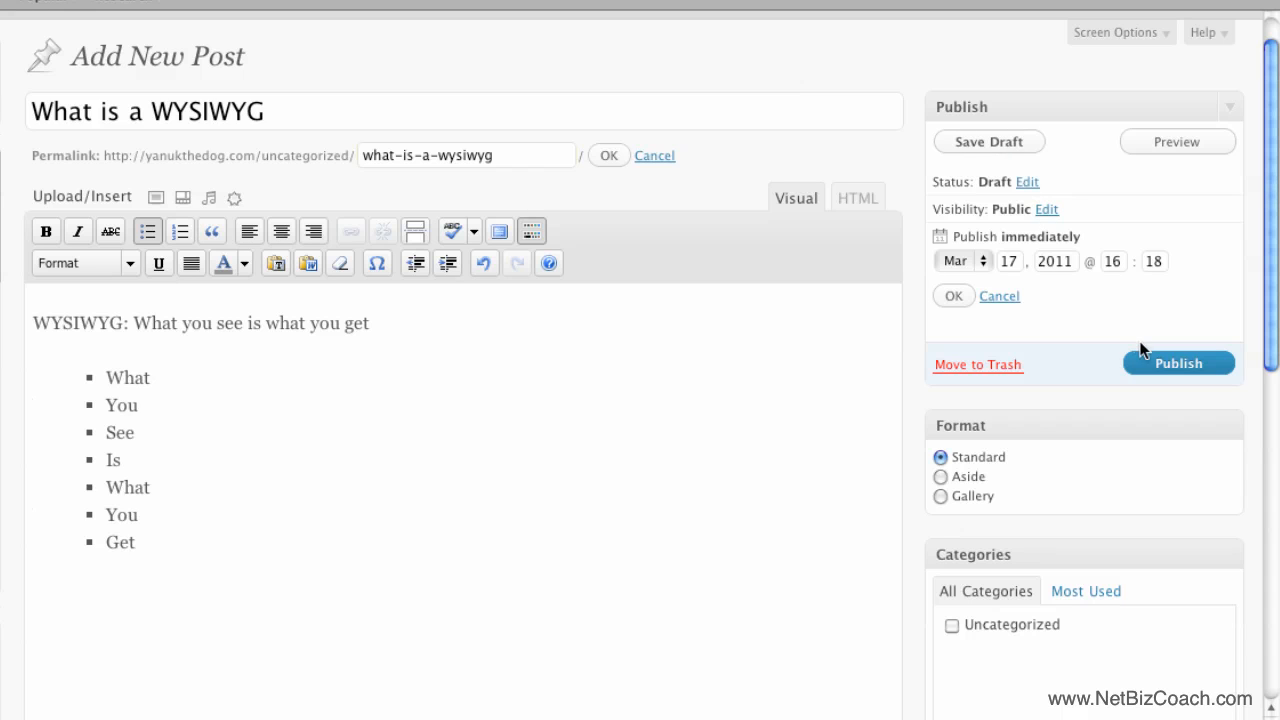
# Publish the post and view its content in the editor.
pyautogui.click(1168, 370)
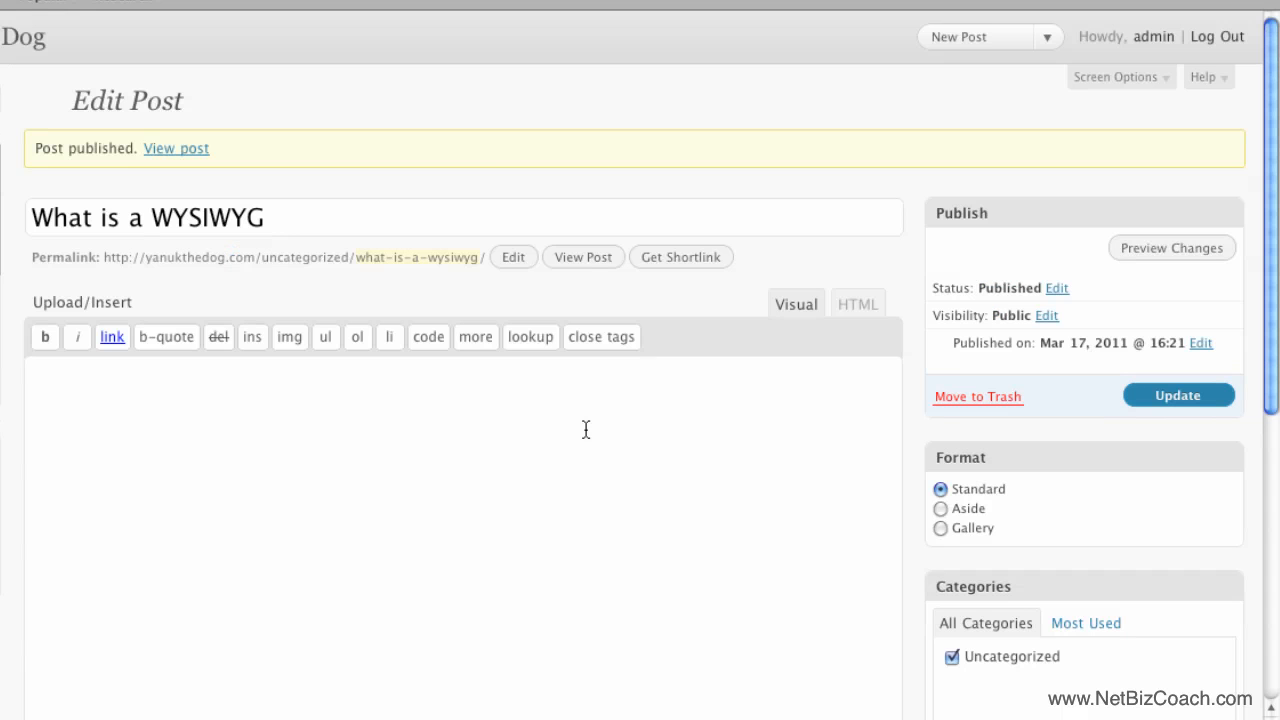
pyautogui.scroll(-5, 586, 430)
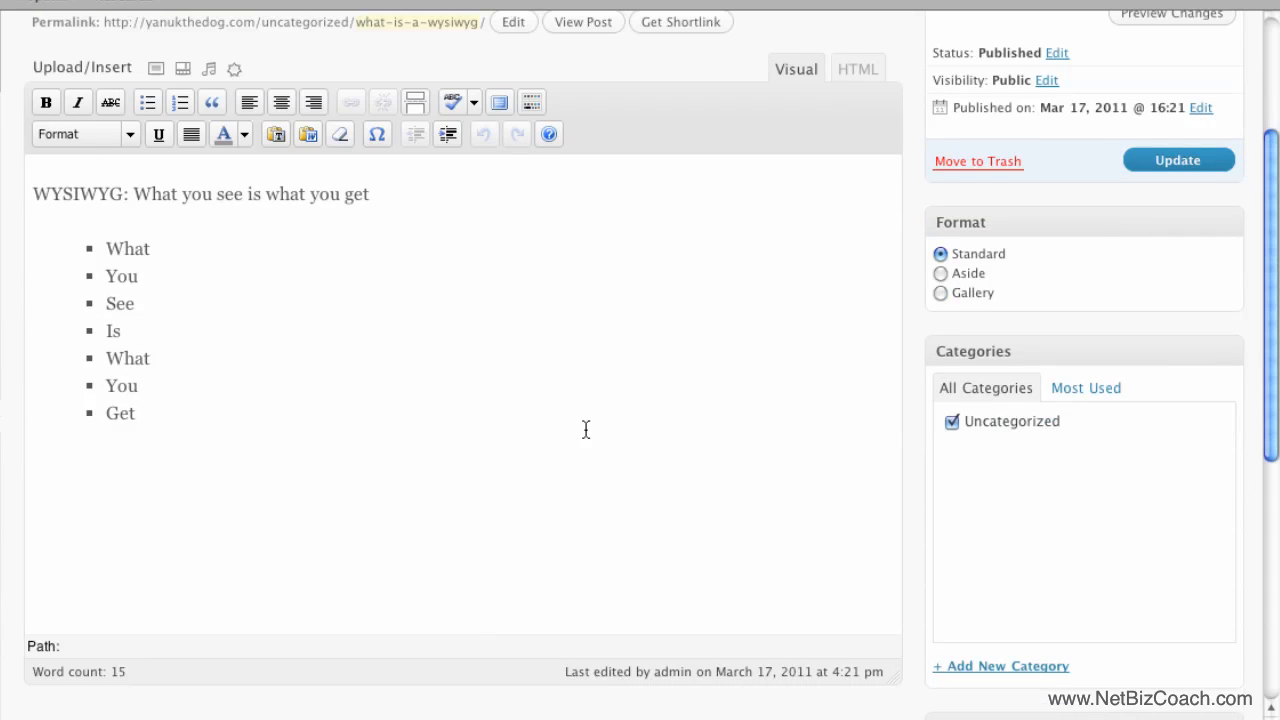
# Create a new category named Glossary for the post, with no parent category.
pyautogui.click(985, 667)
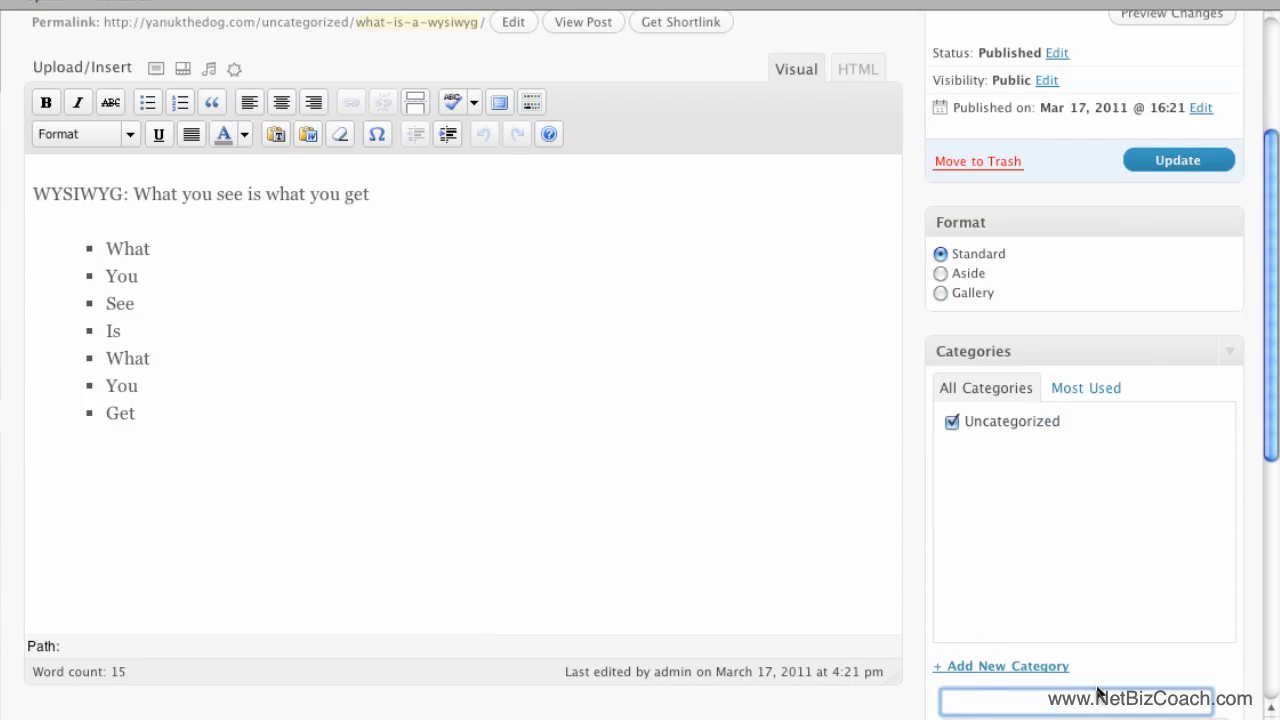
pyautogui.write('Glossarty')
pyautogui.scroll(-5, 1123, 674)
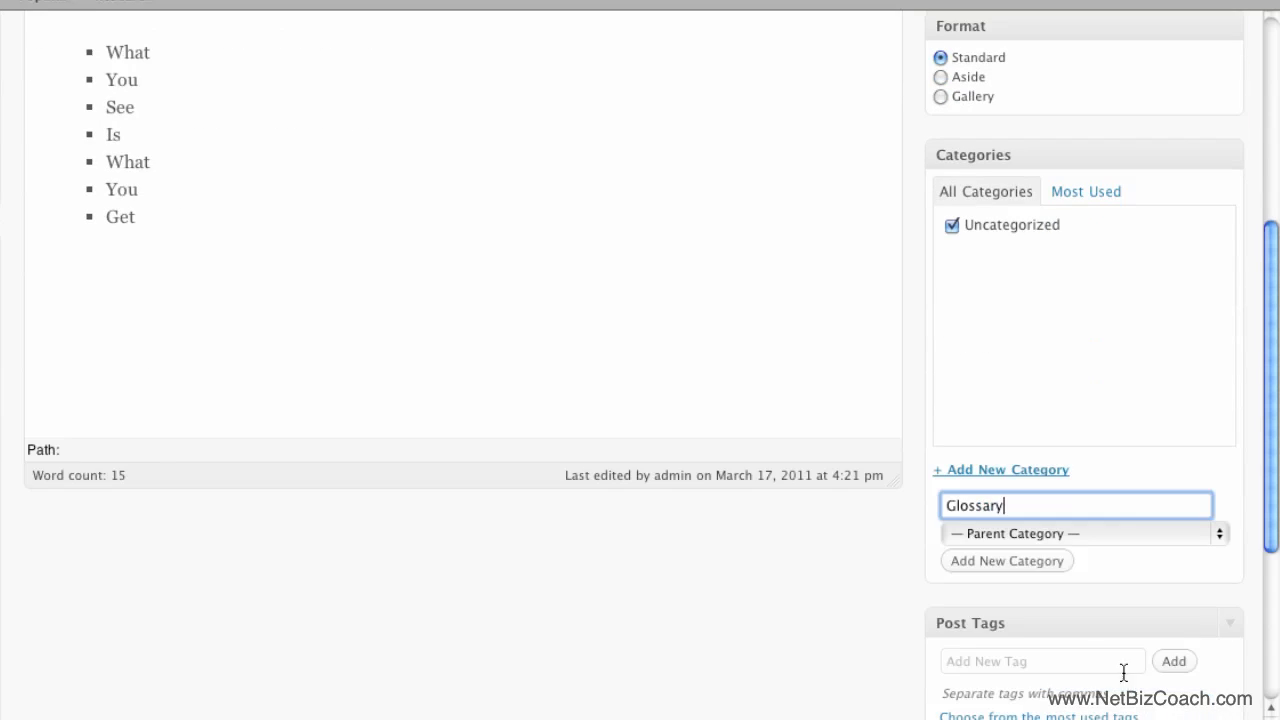
pyautogui.click(1045, 567)
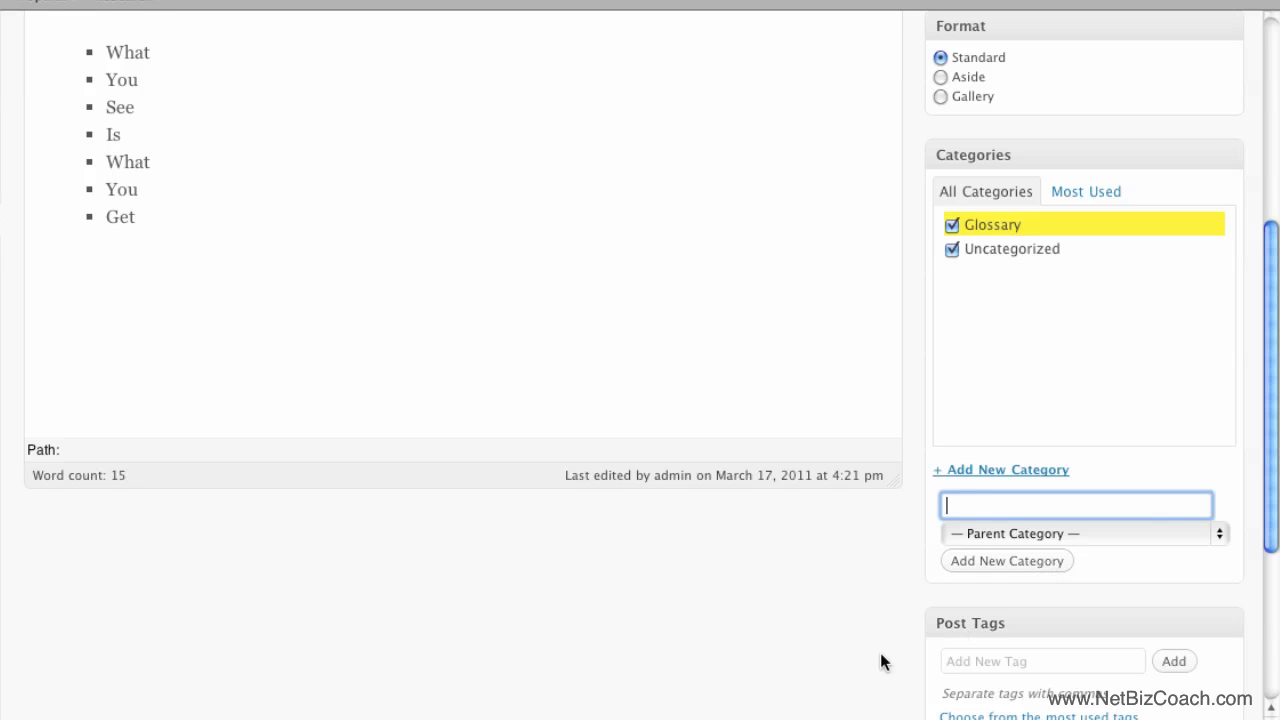
# Remove the post from the Uncategorized category, update the post and check its permalink.
pyautogui.click(948, 248)
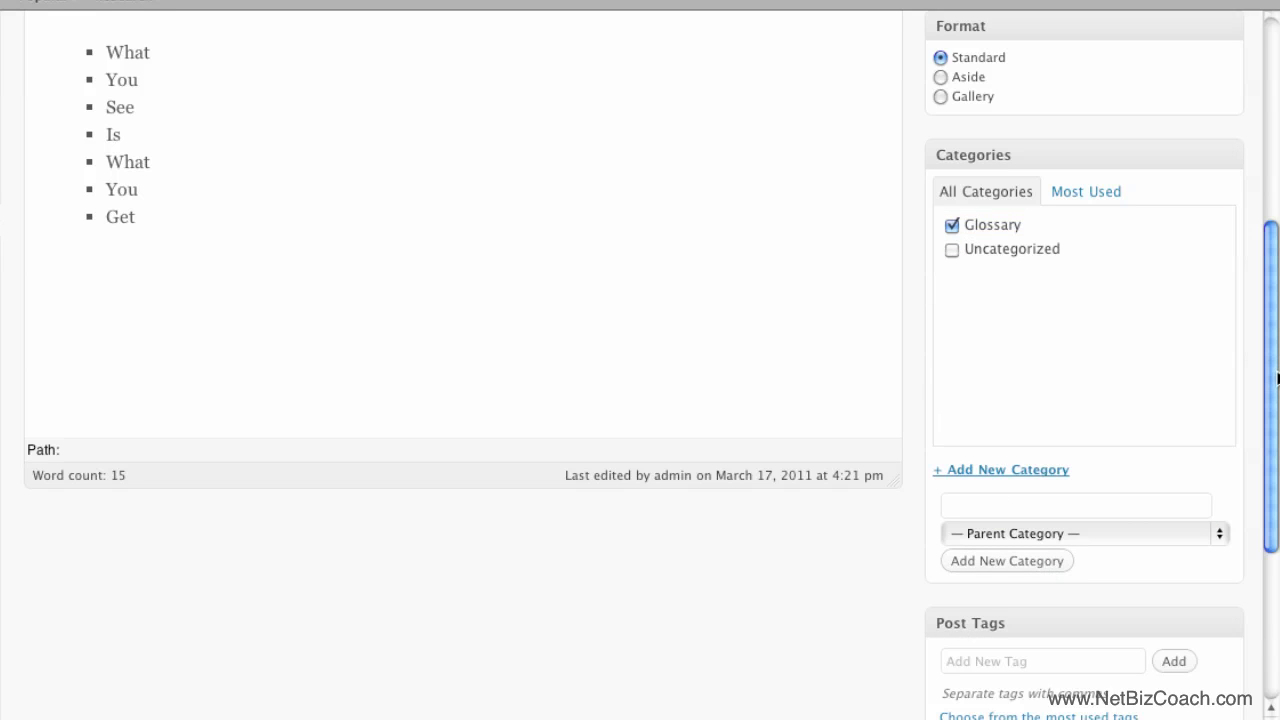
pyautogui.scroll(6, 1277, 377)
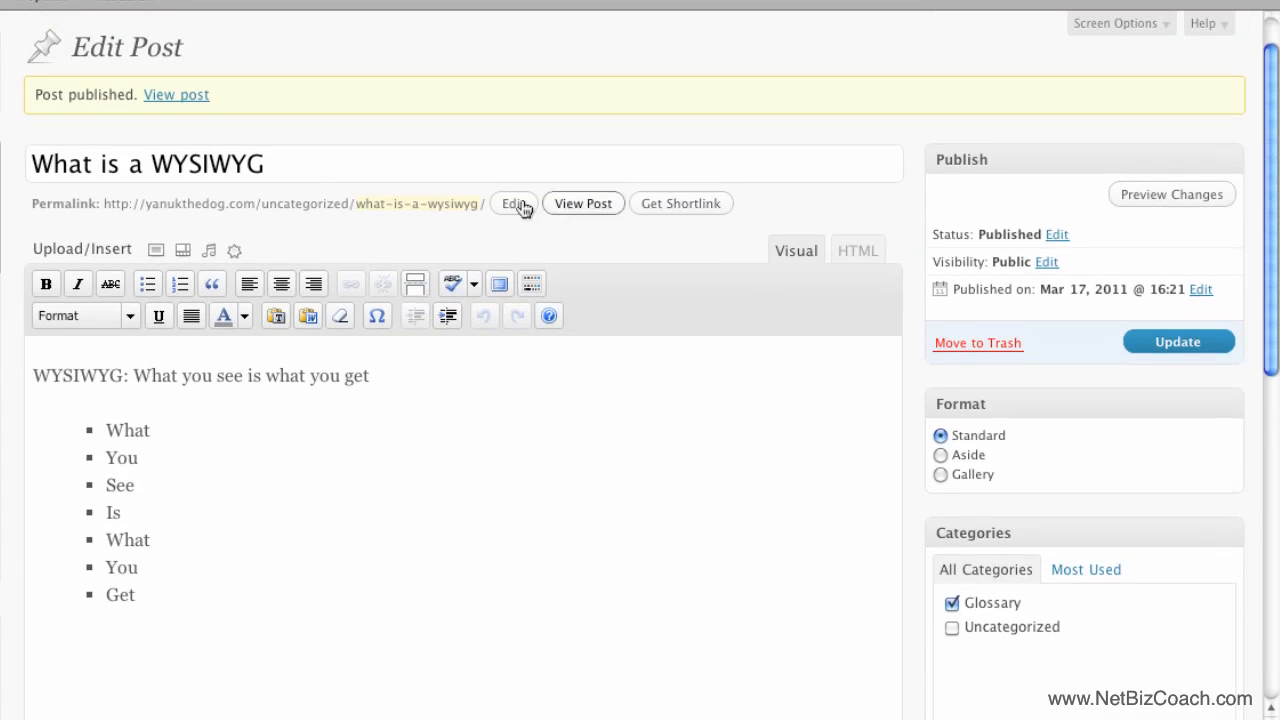
pyautogui.click(1184, 341)
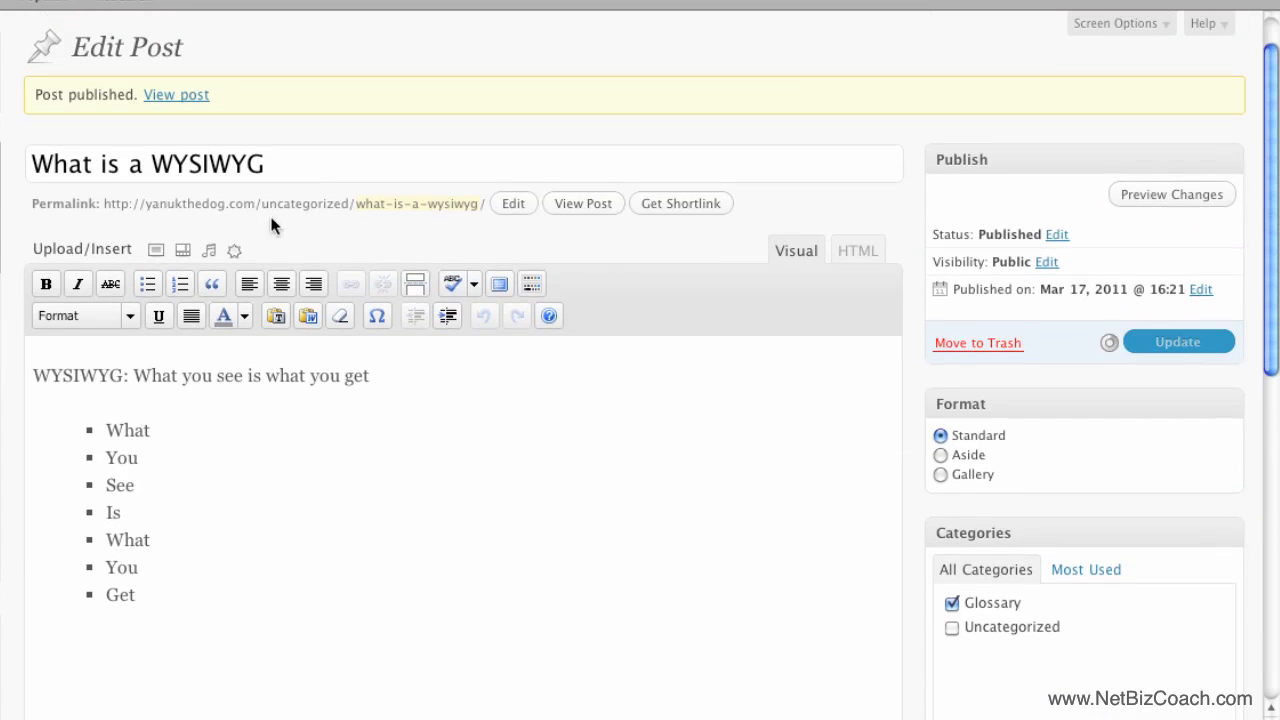
pyautogui.moveTo(186, 257); pyautogui.dragTo(427, 270)
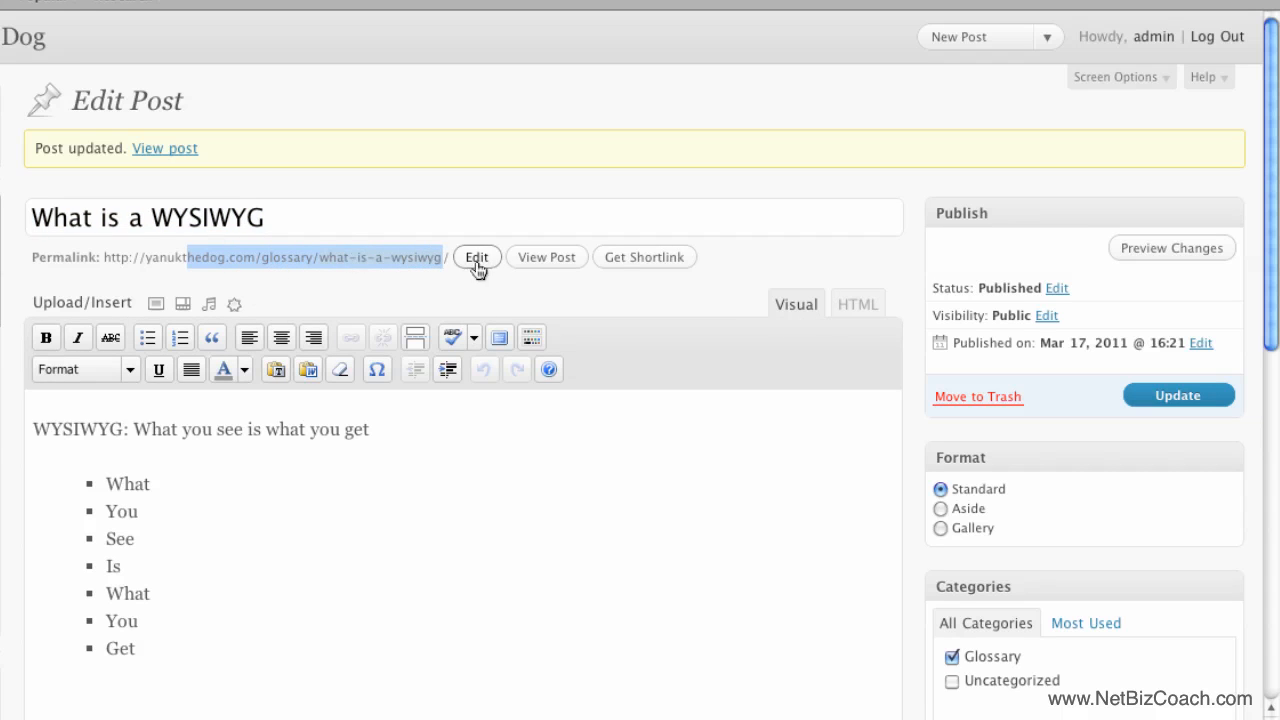
pyautogui.click(1203, 398)
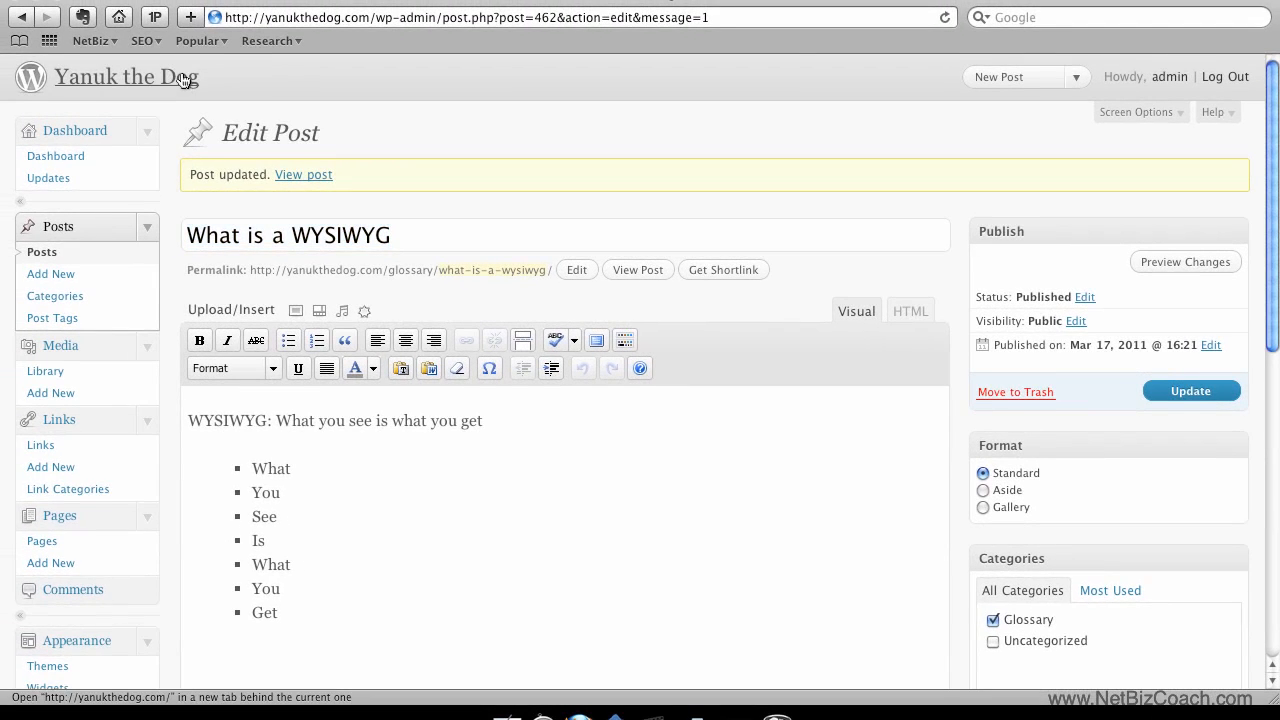
# Open the site's front page in a new browser tab and view how the post is displayed.
pyautogui.keyDown('super'); pyautogui.click(183, 80); pyautogui.keyUp('super')
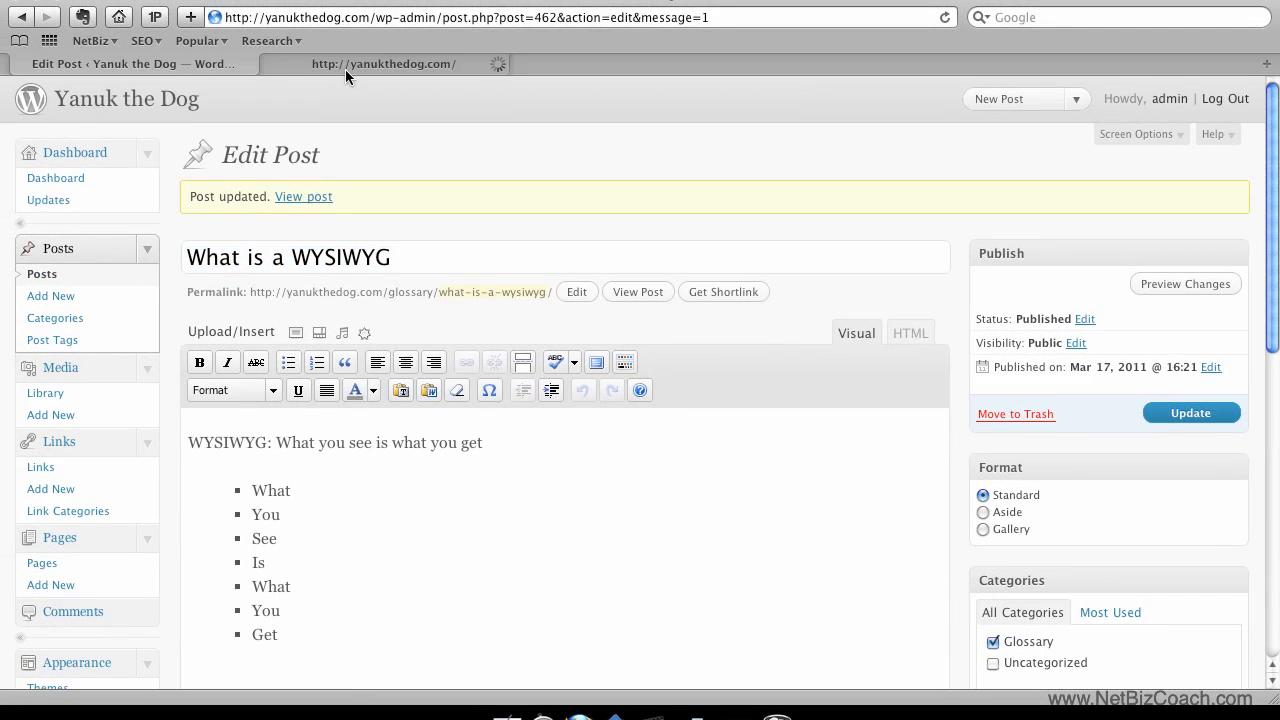
pyautogui.click(346, 66)
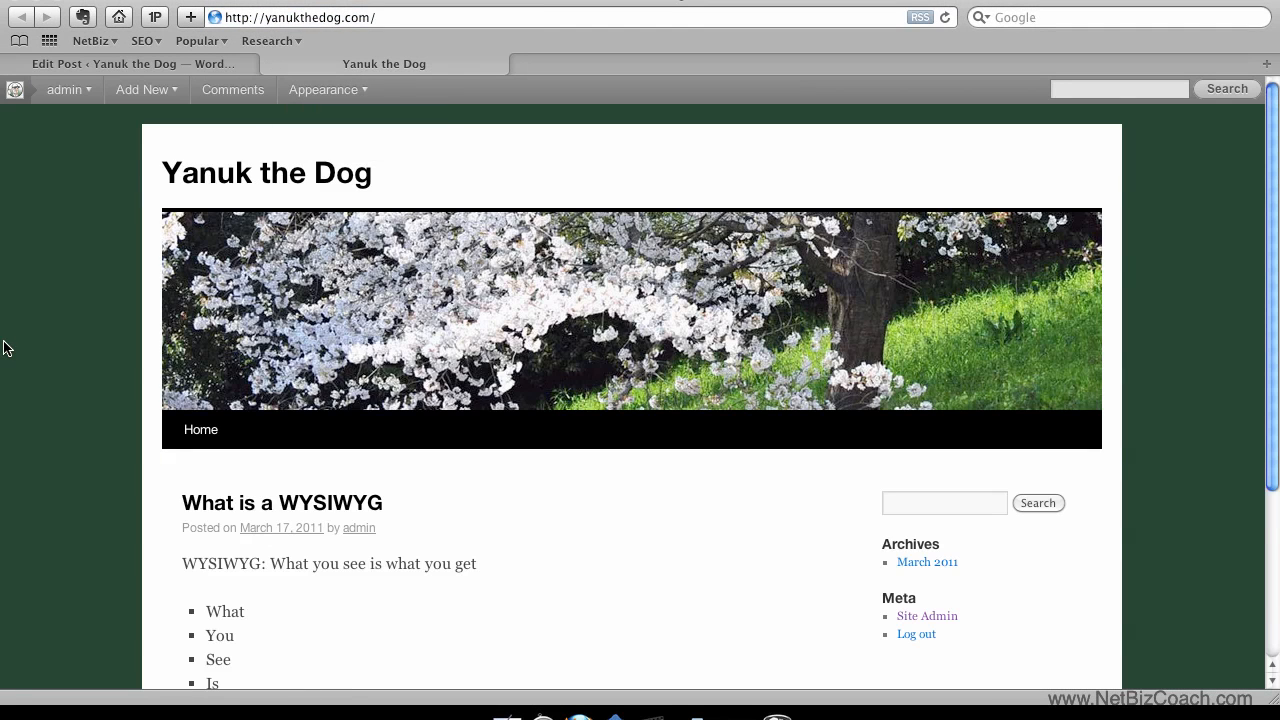
pyautogui.scroll(-5, 3, 330)
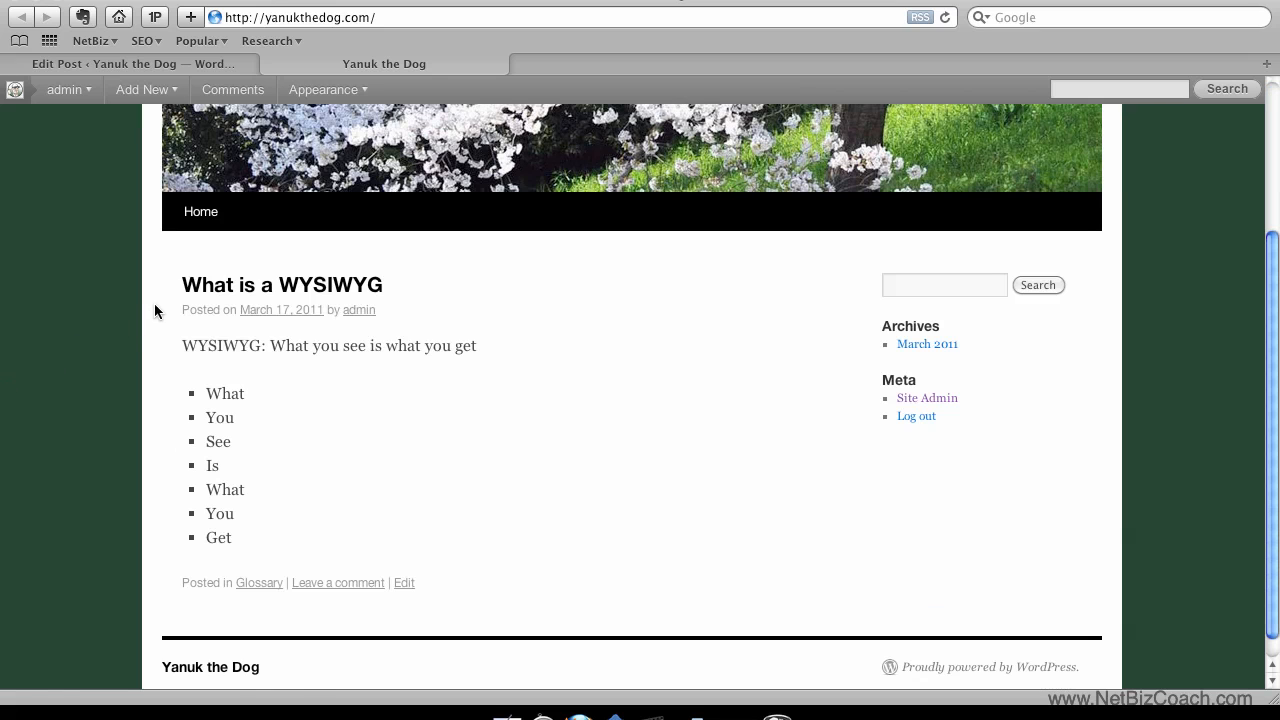
# Open the "What is a WYSIWYG" post on its own page and examine its address, content and category line.
pyautogui.click(217, 285)
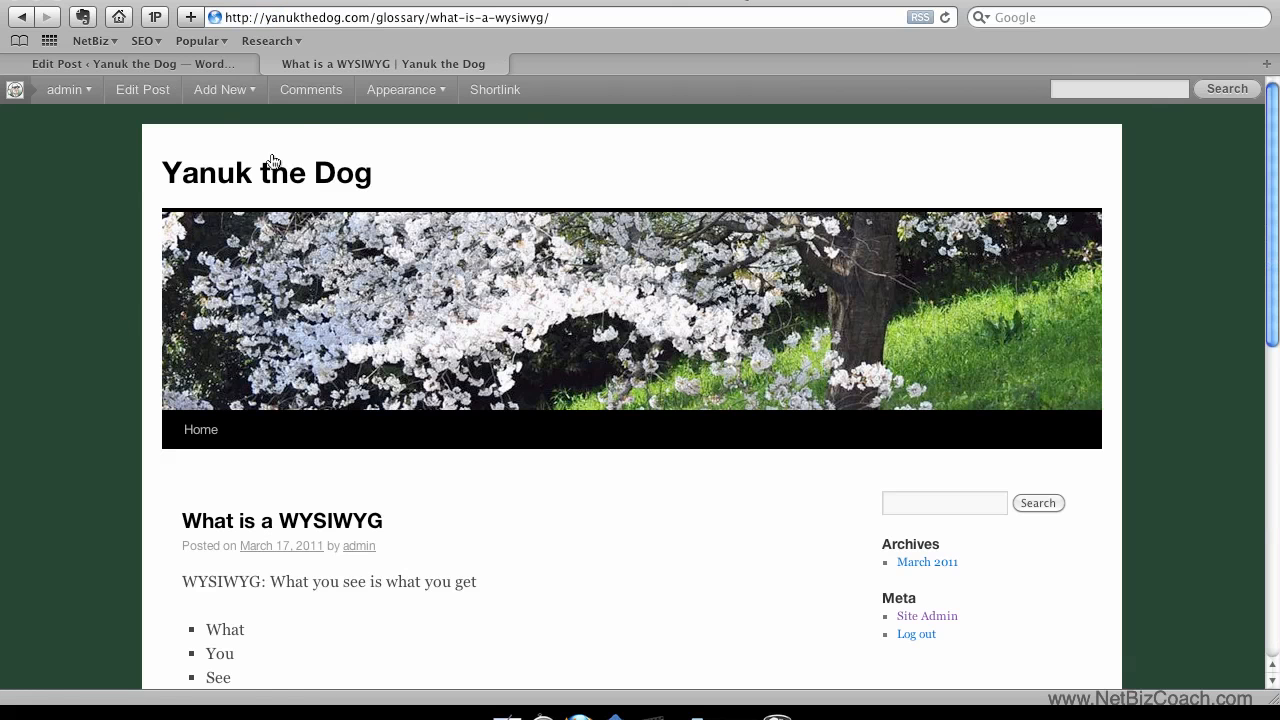
pyautogui.scroll(-6, 410, 365)
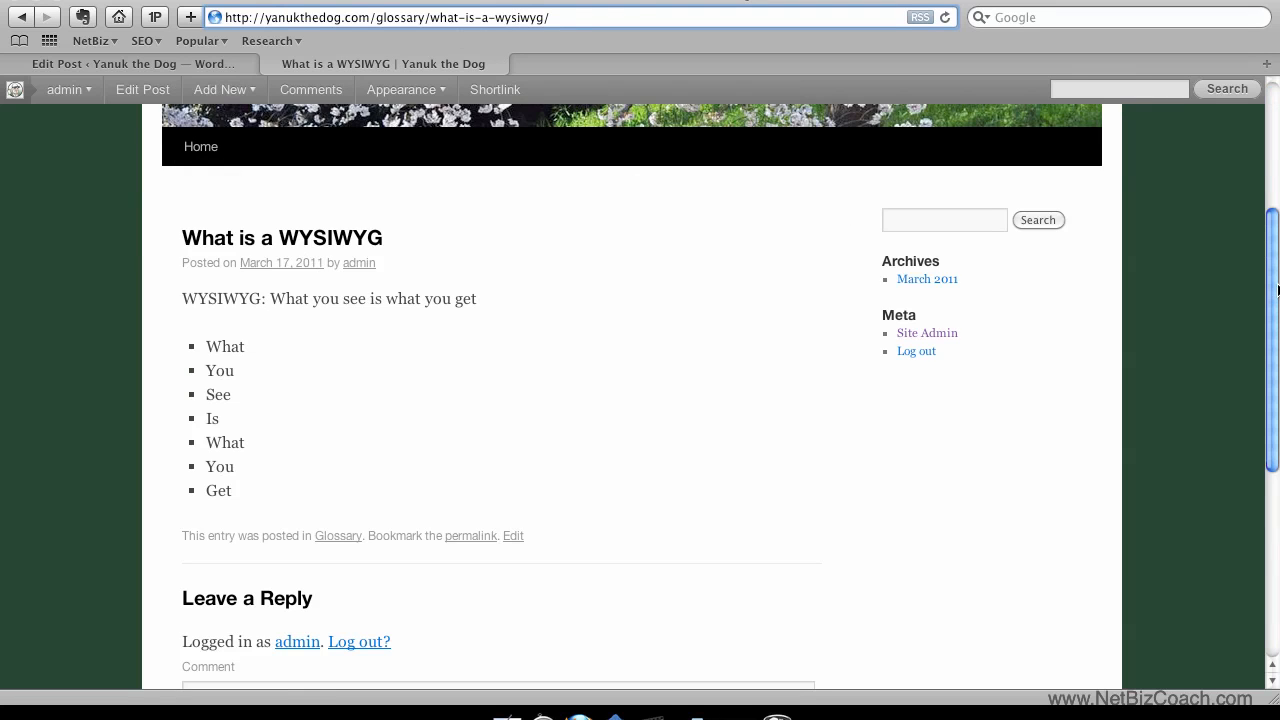
pyautogui.moveTo(1277, 290); pyautogui.dragTo(1277, 125)
pyautogui.scroll(-2, 373, 573)
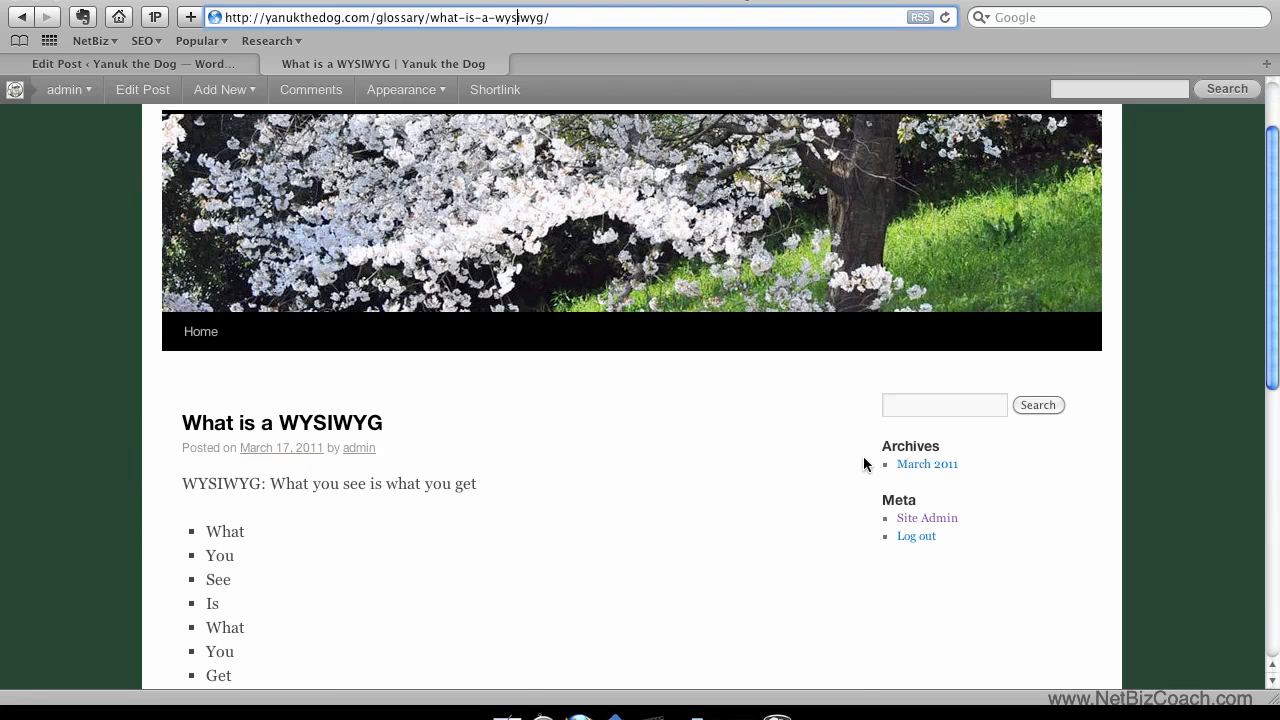
# Return to the post's editing tab and start a new blank page from the admin area.
pyautogui.click(192, 61)
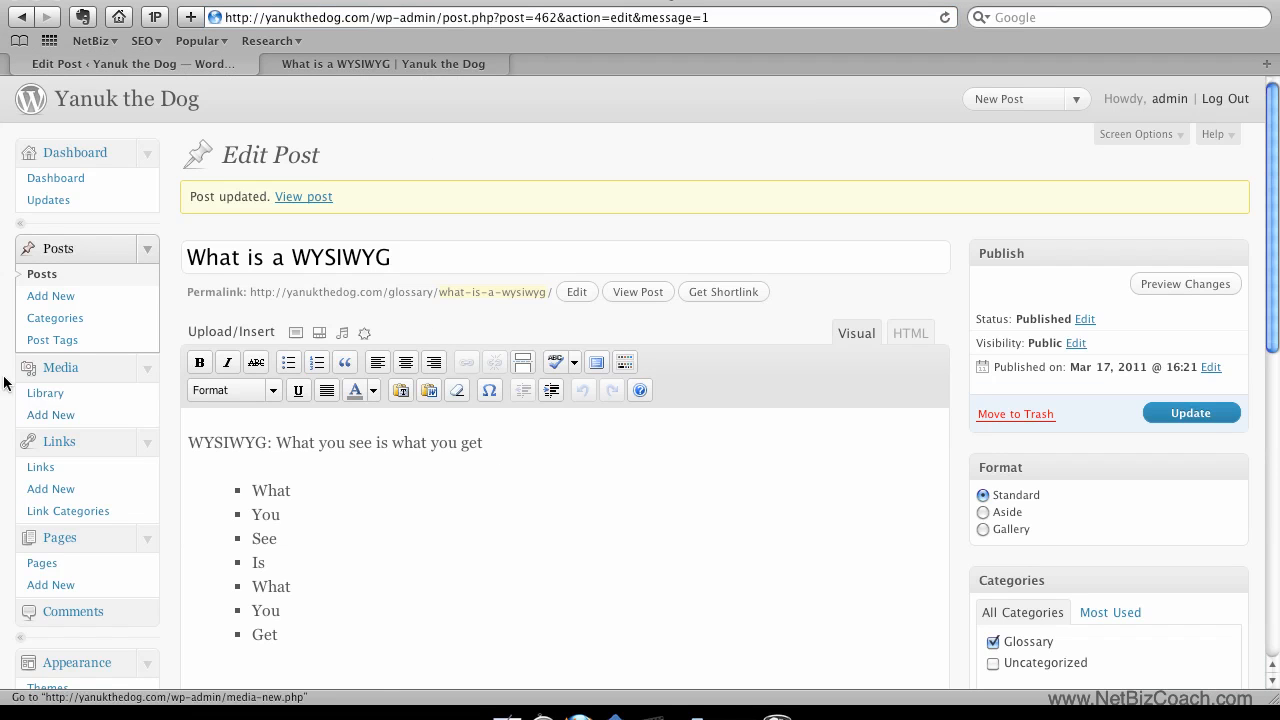
pyautogui.scroll(-2, 30, 450)
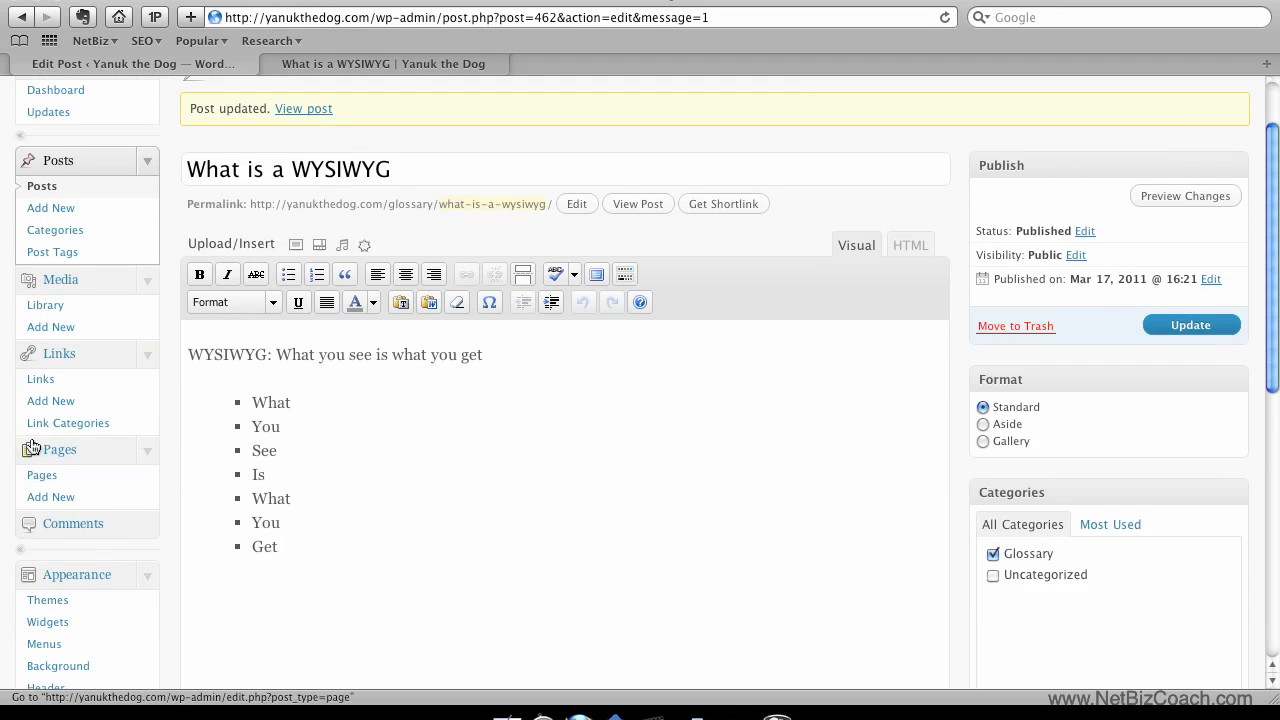
pyautogui.click(60, 497)
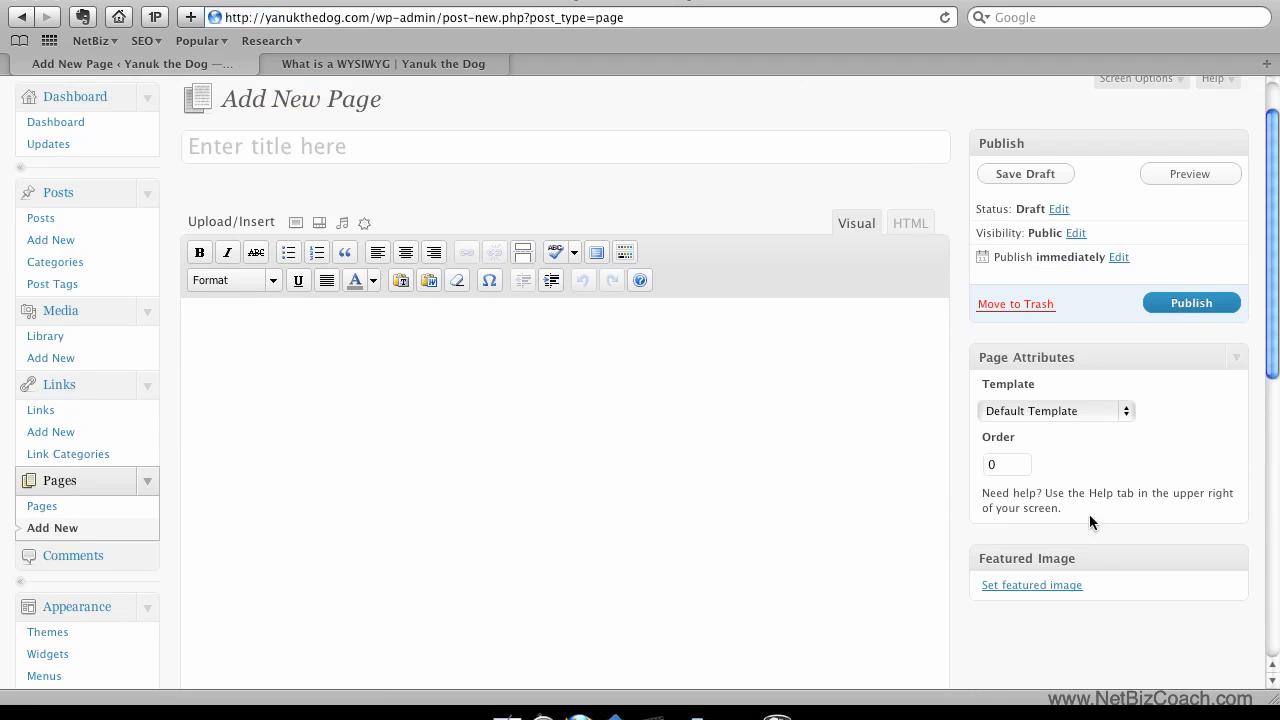